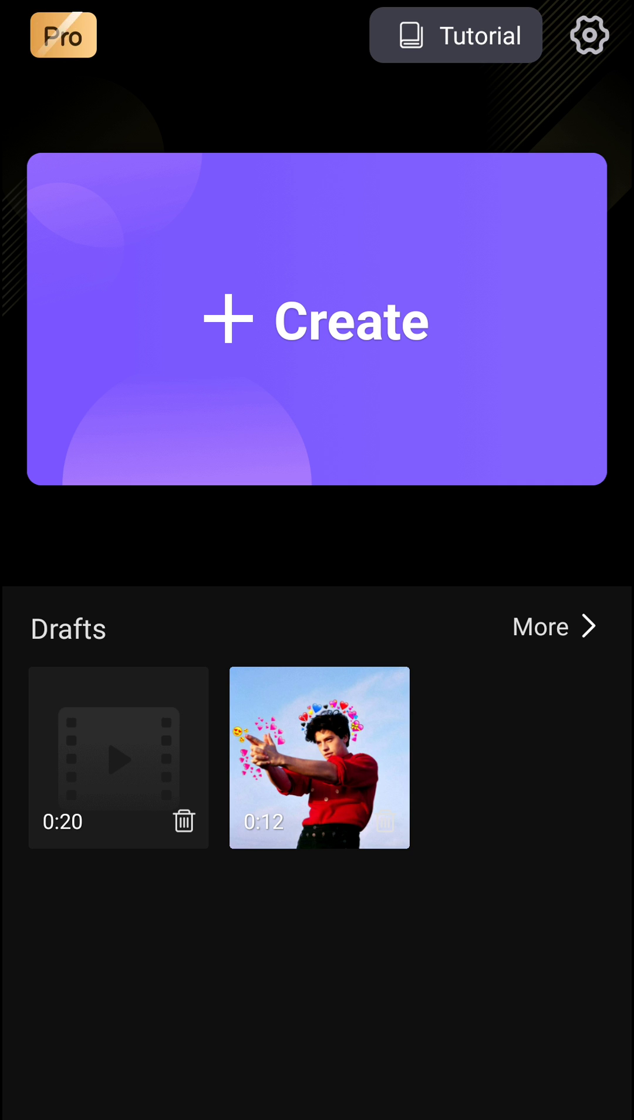
Step: Start a new project from the 0:14 snowy street clip and scrub its timeline
click(317, 319)
scroll(317, 529, down, 3)
scroll(541, 462, down, 10)
scroll(544, 549, up, 5)
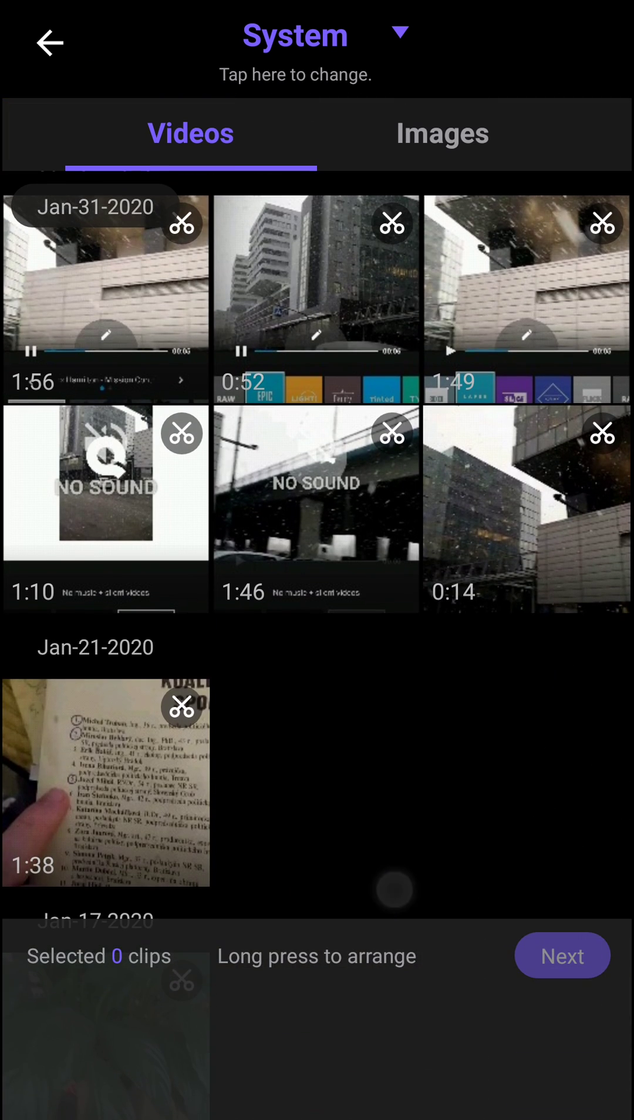
click(527, 508)
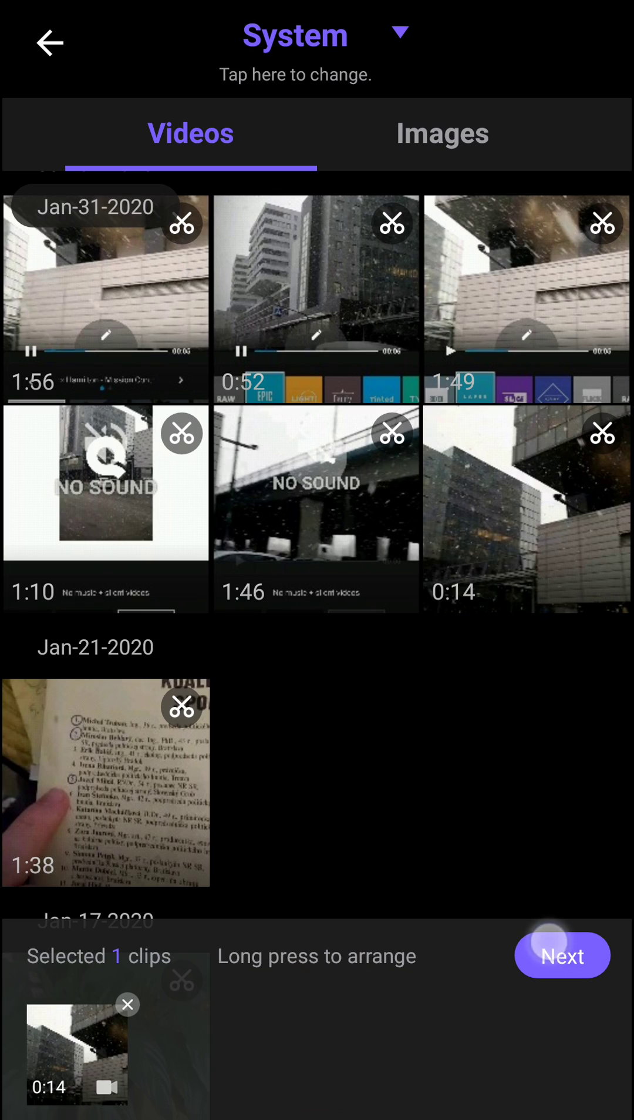
click(549, 937)
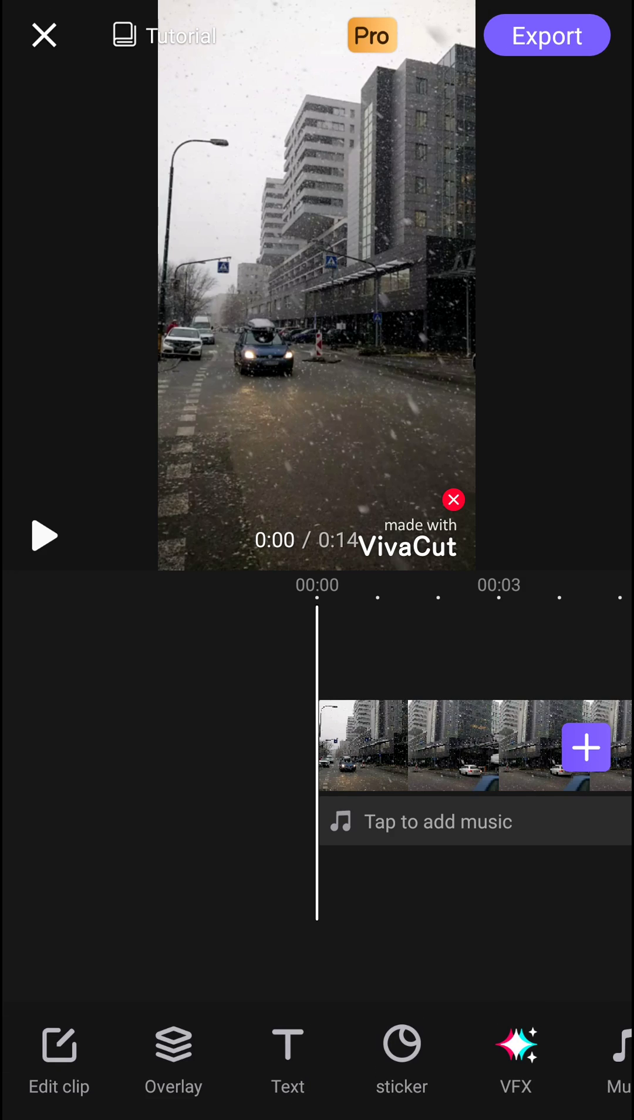
drag(551, 964, 296, 967)
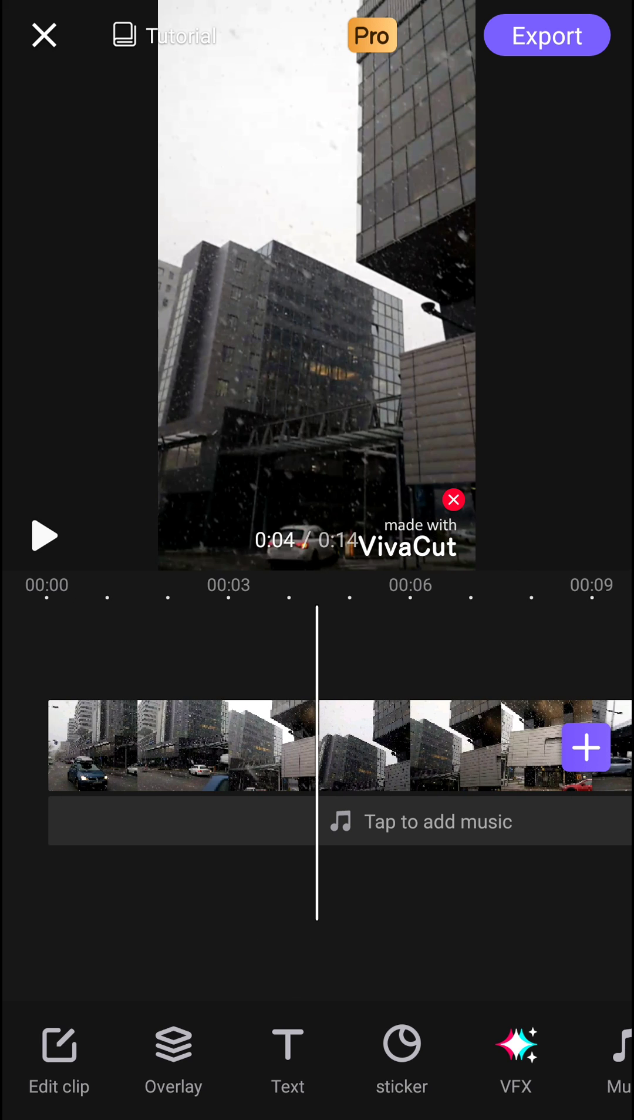
drag(329, 923, 549, 924)
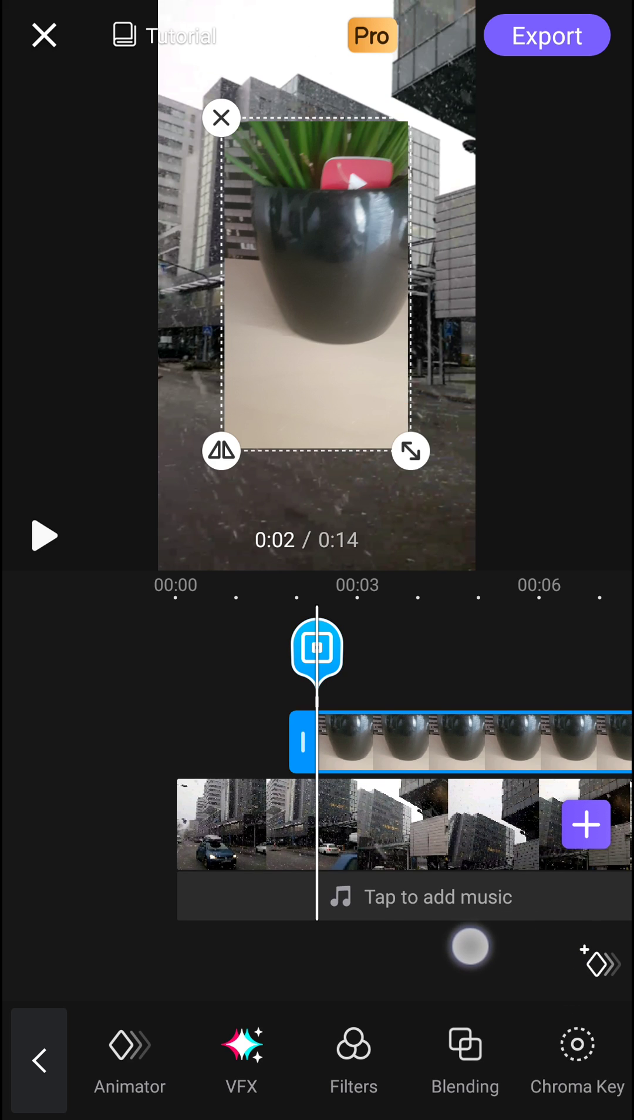
mouse_move(557, 941)
mouse_down()
mouse_move(409, 934)
mouse_move(492, 902)
mouse_up()
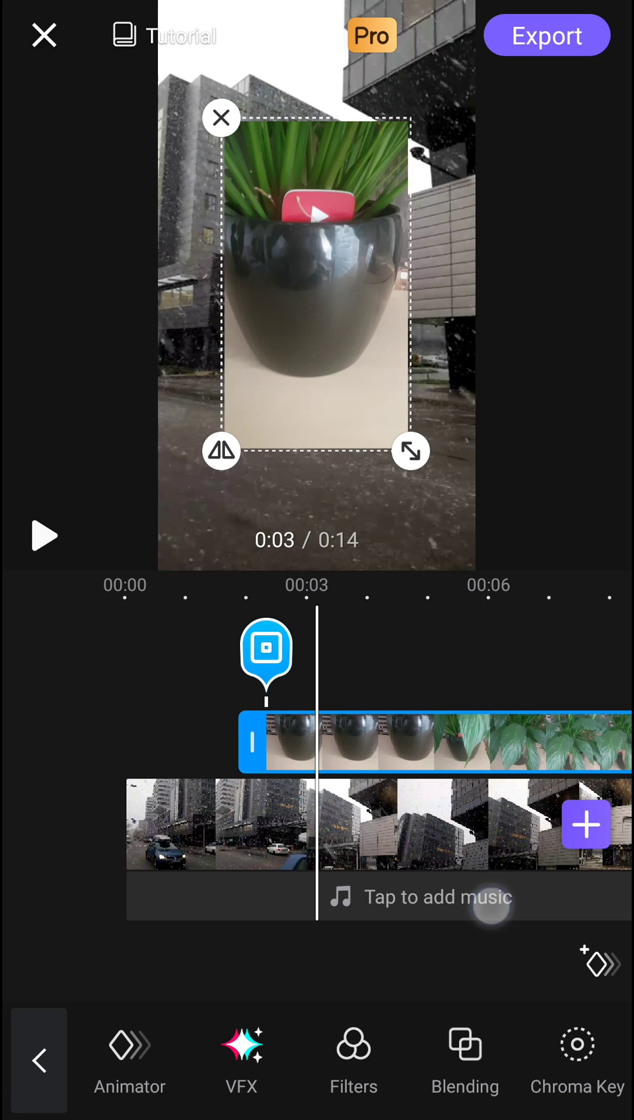
Step: Remove the plant overlay and add a 'snow' text layer near the frame centre
click(221, 118)
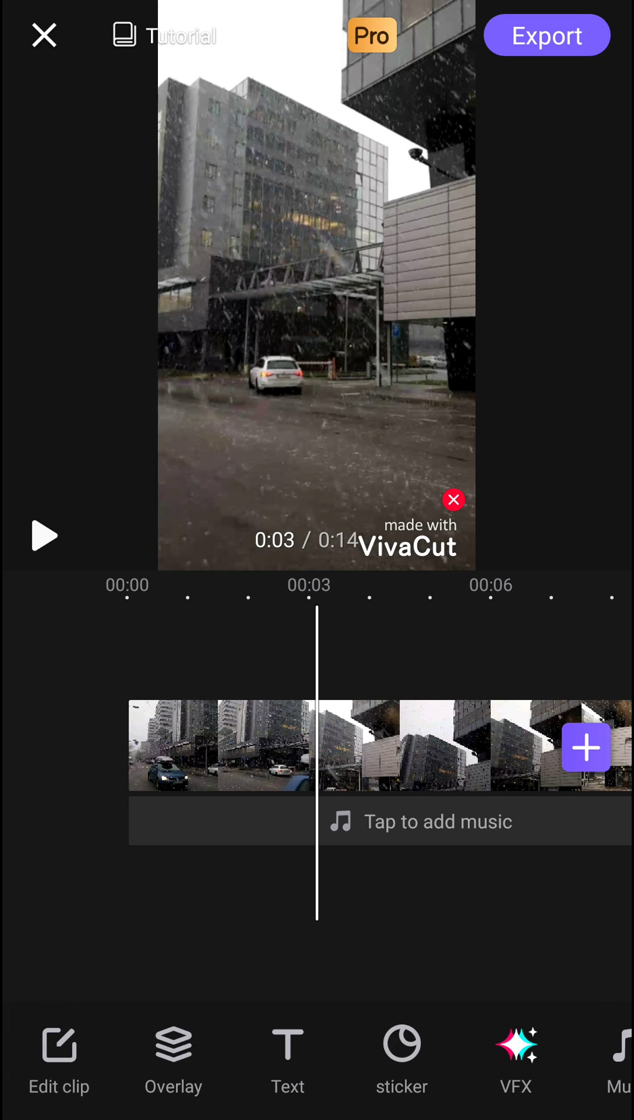
click(266, 1057)
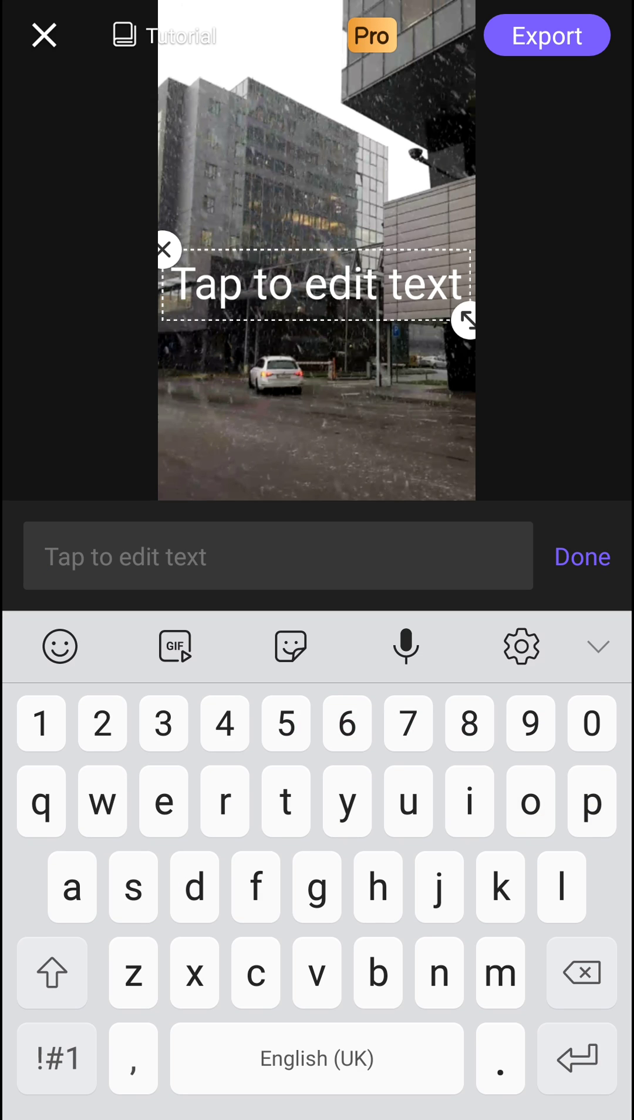
drag(321, 346, 293, 445)
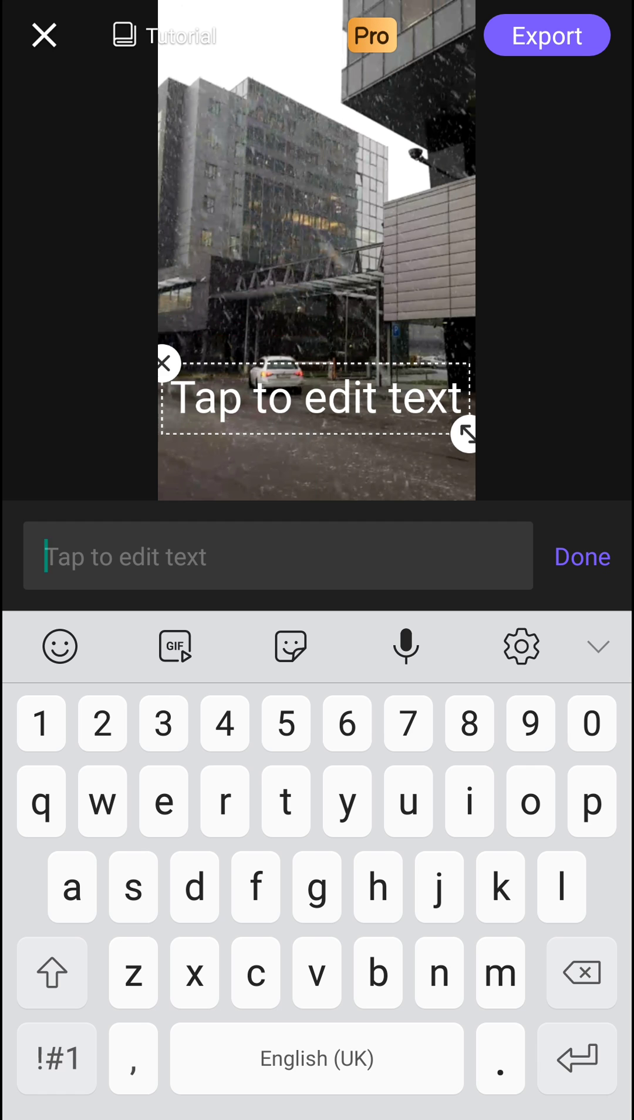
text(snow)
click(583, 556)
mouse_move(480, 928)
mouse_down()
mouse_move(380, 957)
mouse_move(547, 934)
mouse_move(457, 931)
mouse_up()
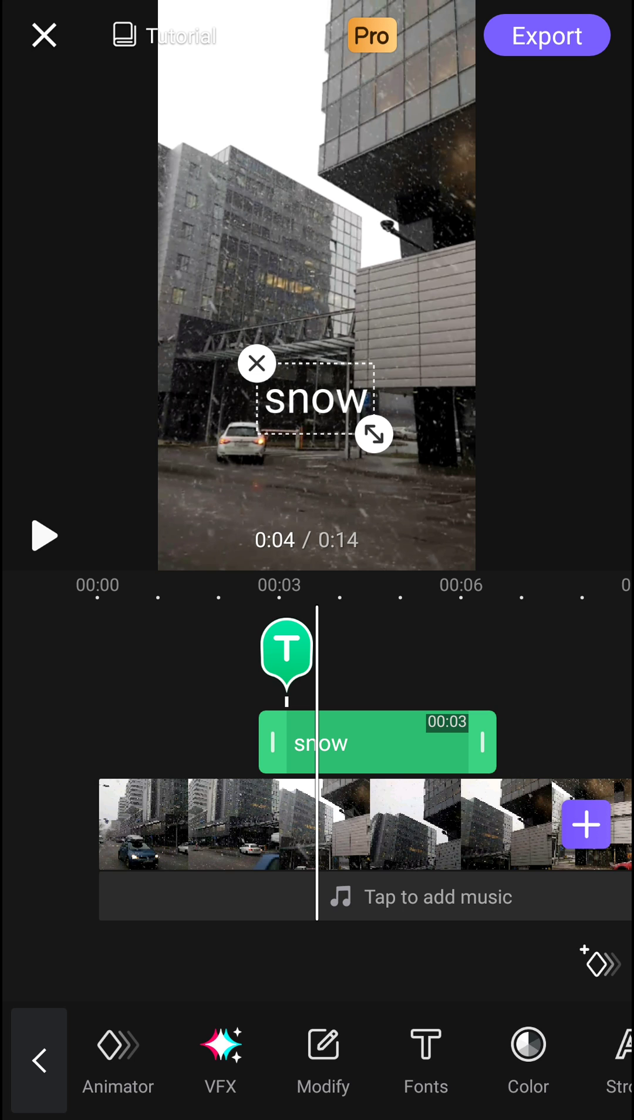
Step: Apply the VHS4 glitch effect from the Glitch1 category to the snow text
click(231, 1069)
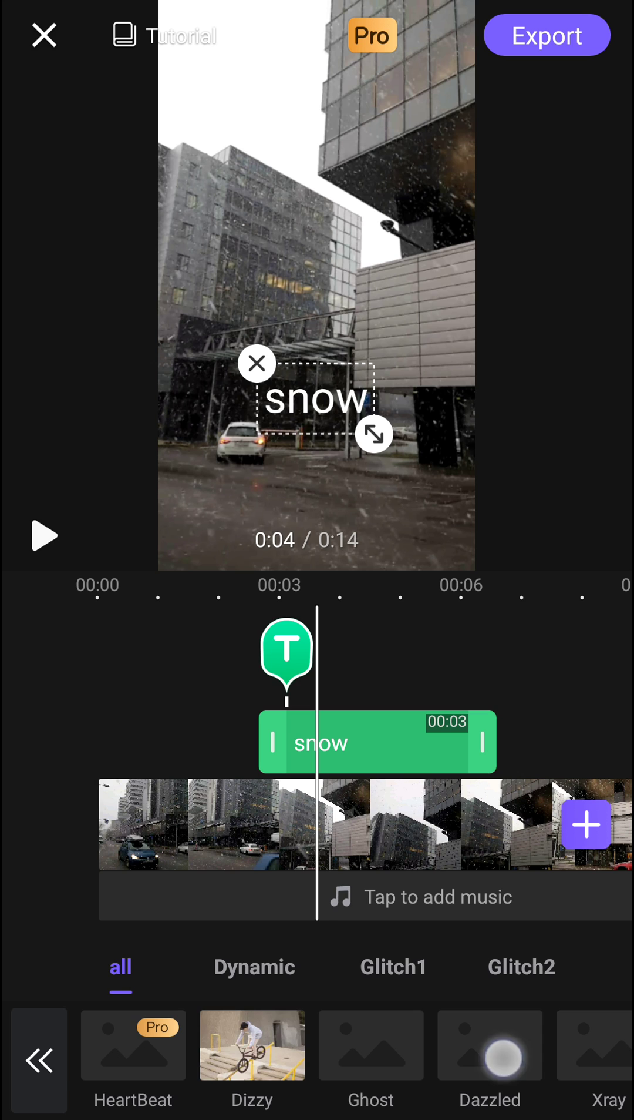
click(255, 966)
click(393, 967)
drag(344, 1047, 477, 1047)
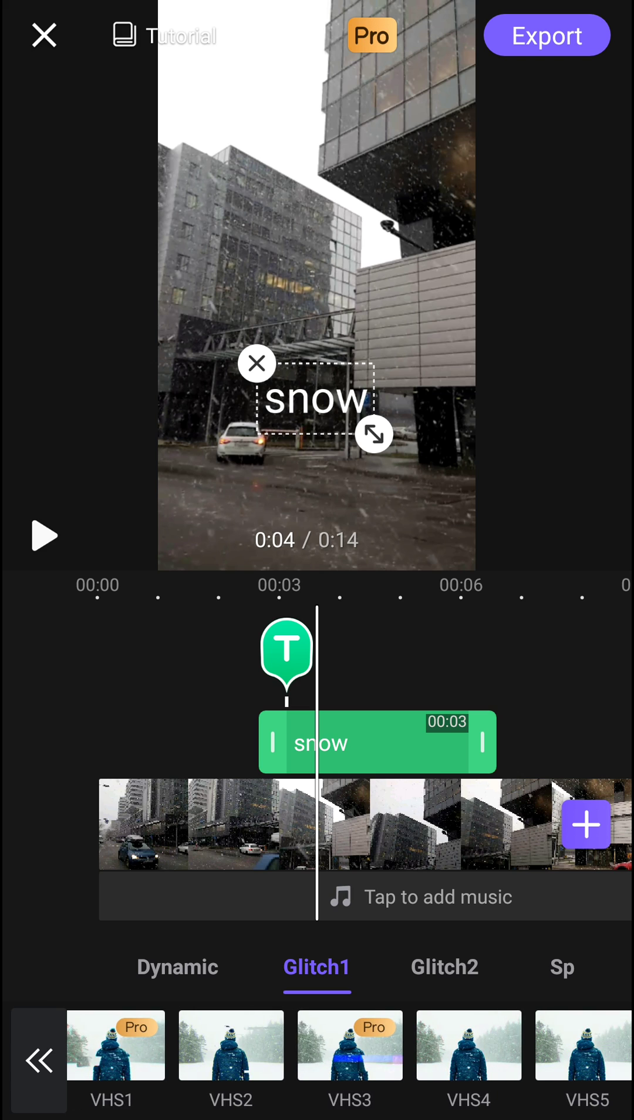
click(469, 1046)
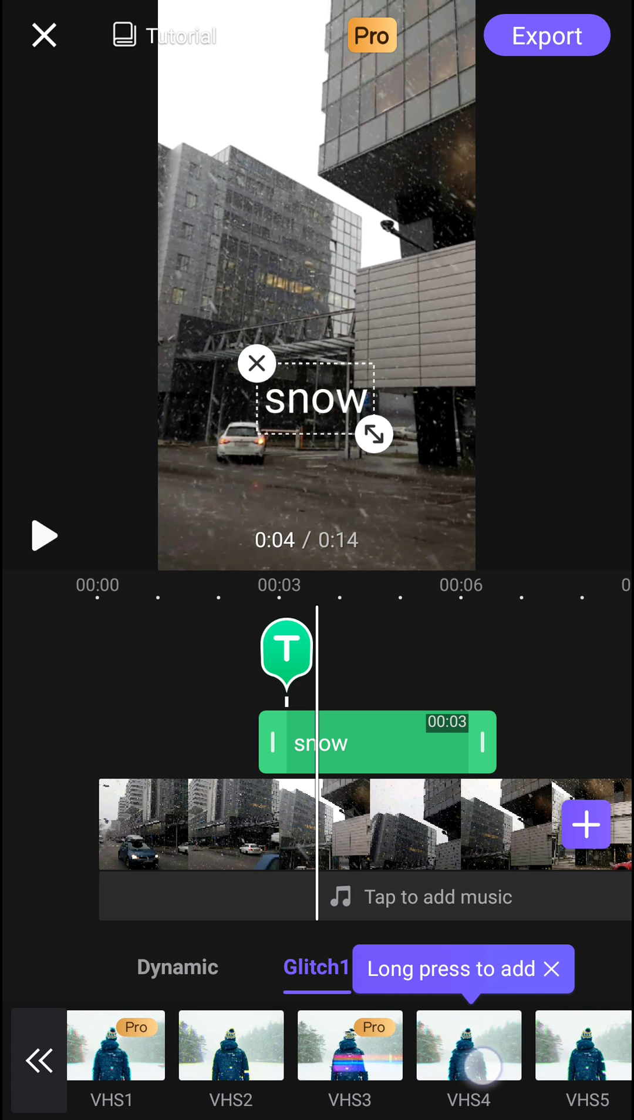
drag(482, 1064, 481, 1064)
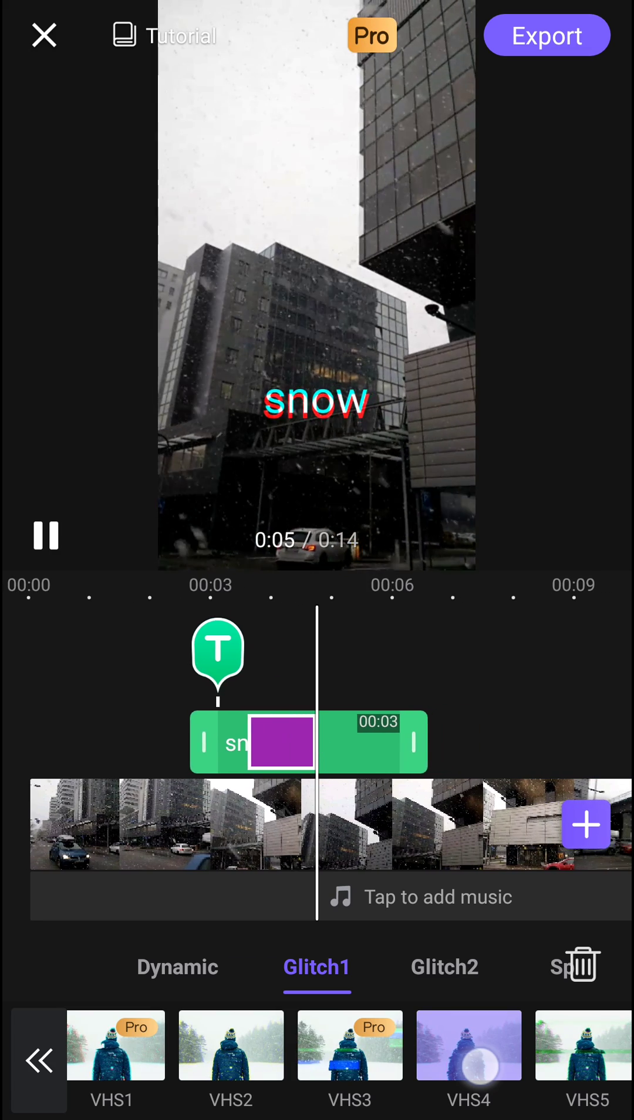
Step: Stretch the snow text to five seconds, add the VHS5 glitch and enlarge it
drag(364, 745, 530, 752)
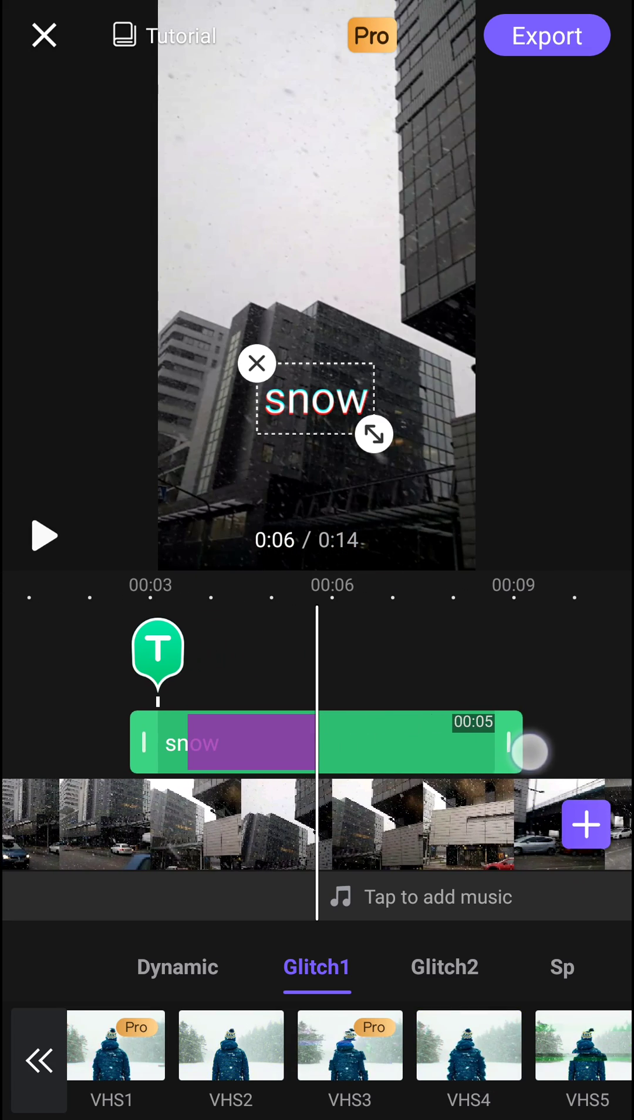
drag(592, 1076, 592, 1076)
drag(374, 433, 448, 473)
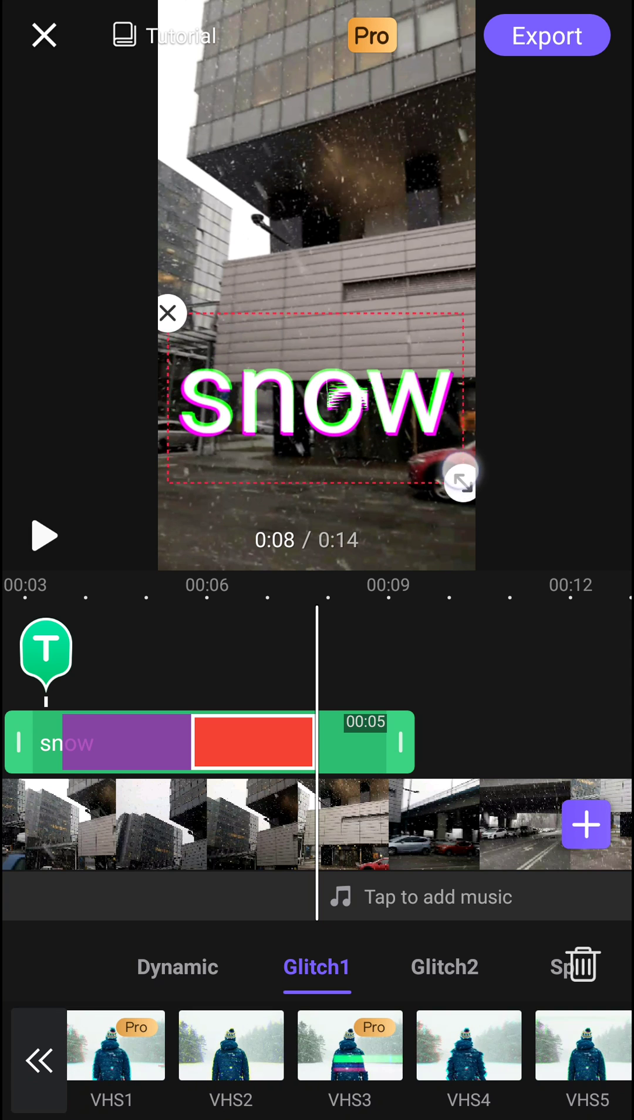
drag(262, 909, 412, 910)
click(38, 1060)
drag(451, 1093, 318, 1092)
Step: Give the snow text a black stroke and preview it along the timeline
drag(414, 1074, 324, 1075)
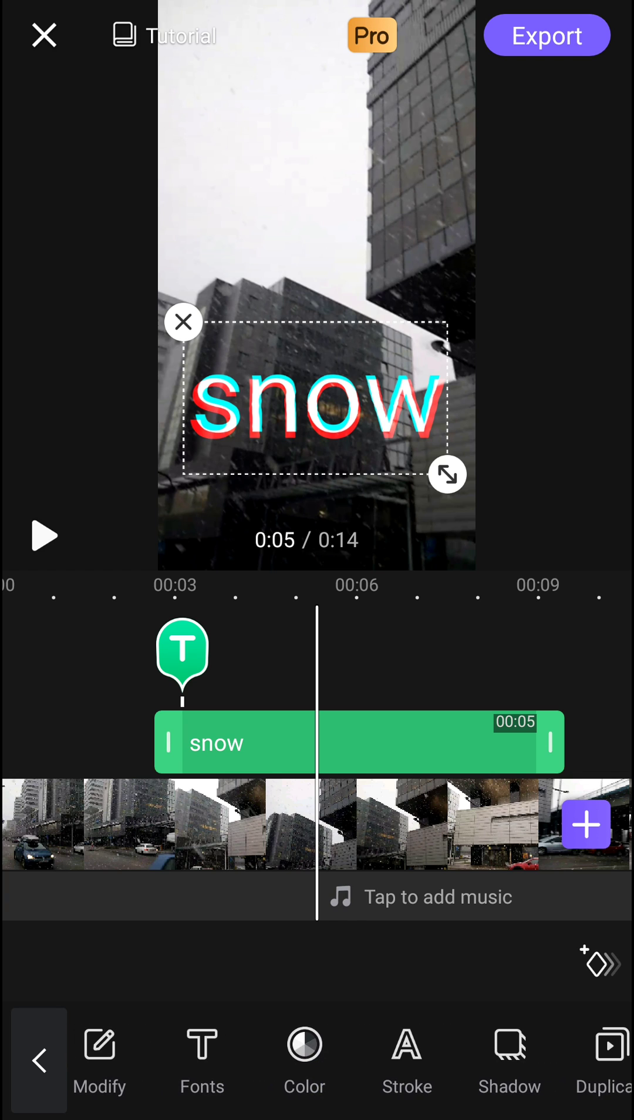
click(407, 1057)
click(220, 863)
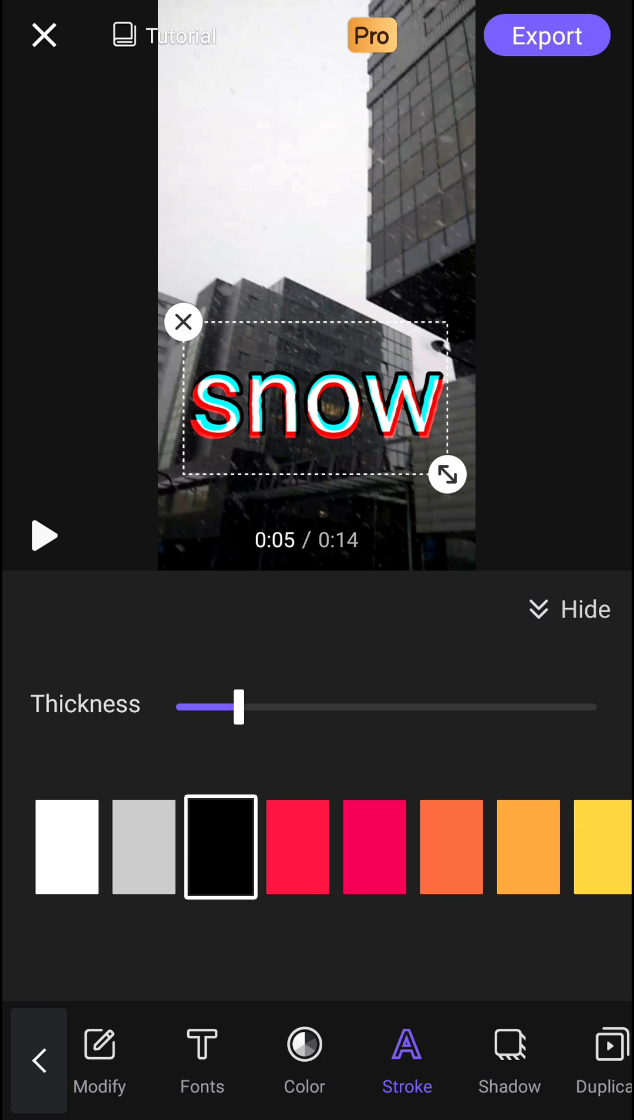
drag(546, 1075, 349, 1074)
drag(546, 1063, 494, 1063)
click(39, 1060)
drag(389, 905, 469, 905)
mouse_move(549, 882)
mouse_down()
mouse_move(317, 894)
mouse_move(165, 850)
mouse_up()
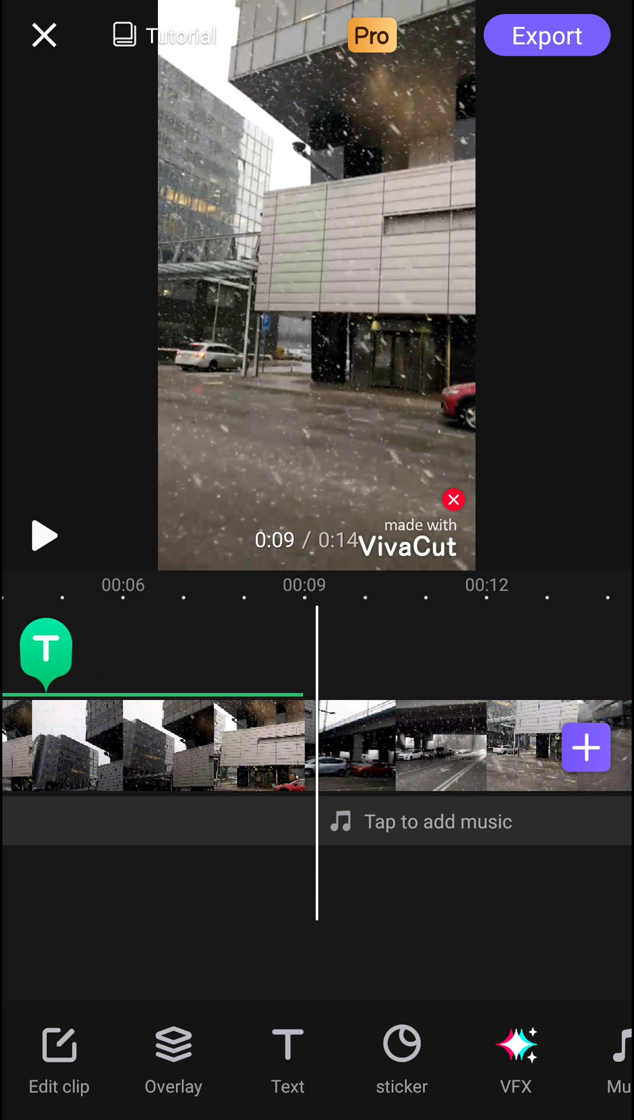
Step: Dismiss the GIPHY sticker collection and move the playhead toward the three-second point
click(373, 1052)
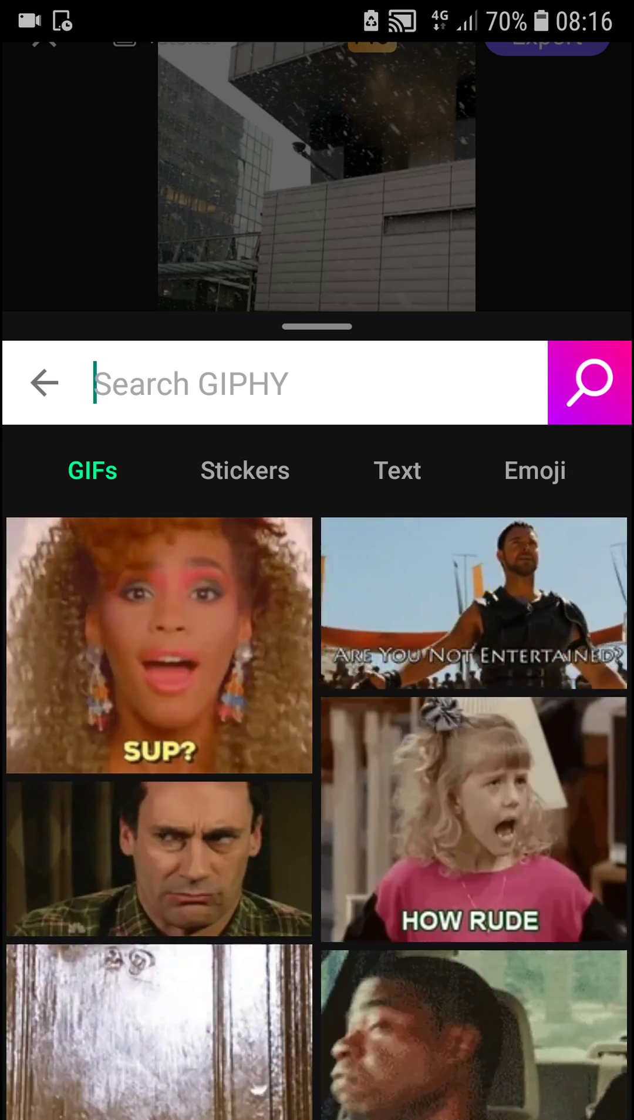
key(Escape)
drag(528, 1045, 376, 1046)
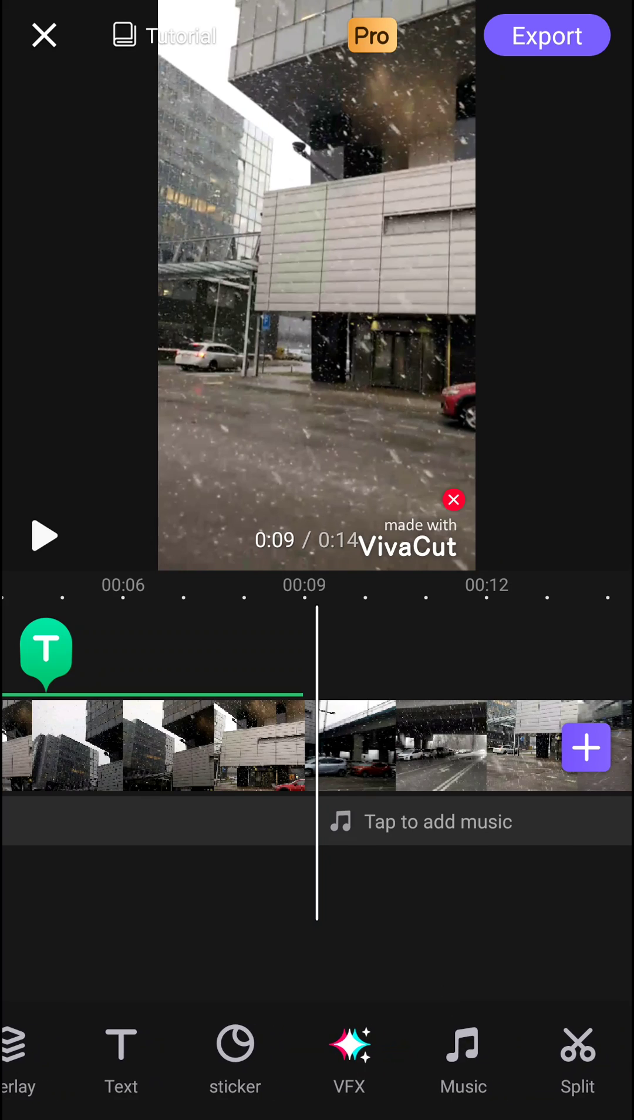
mouse_move(482, 930)
mouse_down()
mouse_move(534, 925)
mouse_move(475, 922)
mouse_move(569, 927)
mouse_move(504, 907)
mouse_move(343, 907)
mouse_move(582, 879)
mouse_move(500, 908)
mouse_move(527, 929)
mouse_up()
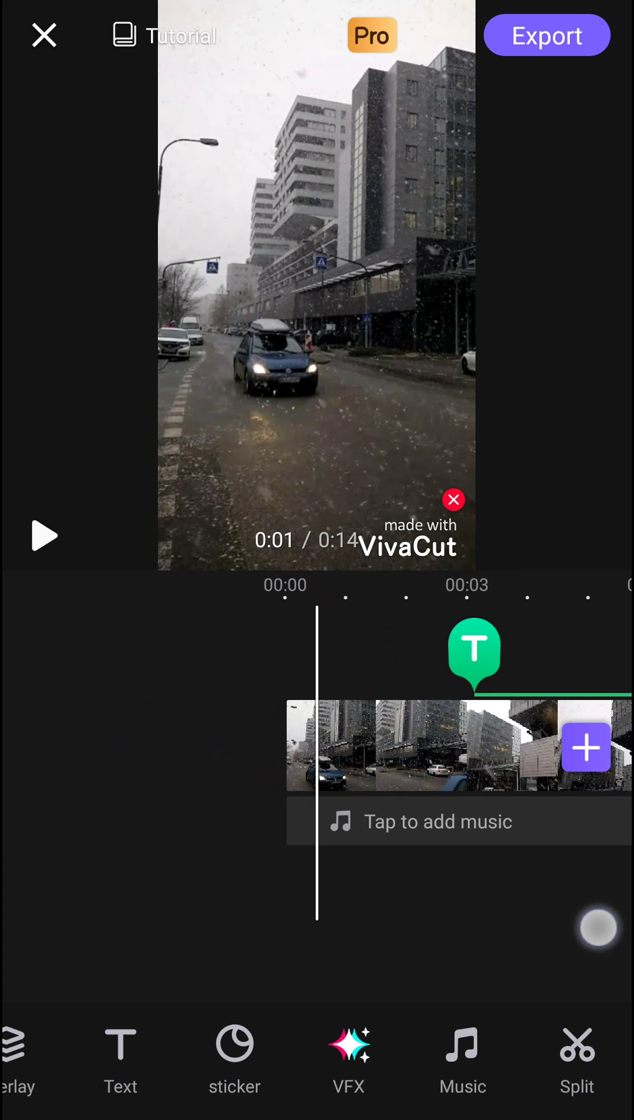
mouse_move(598, 927)
mouse_down()
mouse_move(510, 920)
mouse_move(479, 907)
mouse_move(442, 904)
mouse_move(437, 893)
mouse_move(505, 884)
mouse_up()
Step: Try the Dizzy effect at the playhead, then delete it
click(349, 1052)
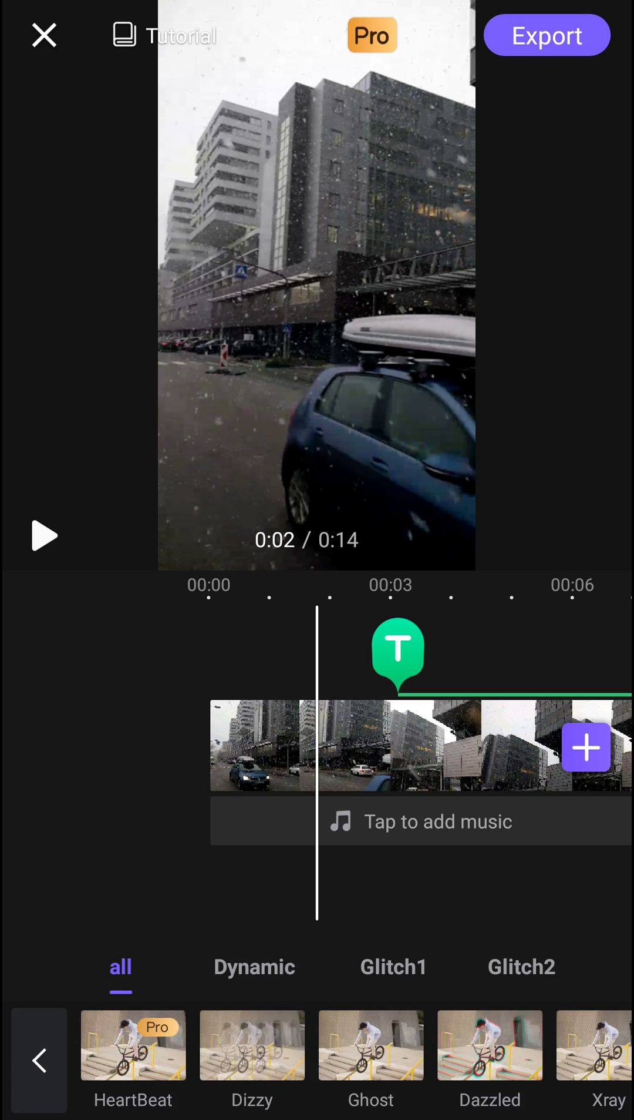
drag(535, 1045, 470, 1044)
click(188, 1046)
click(188, 1046)
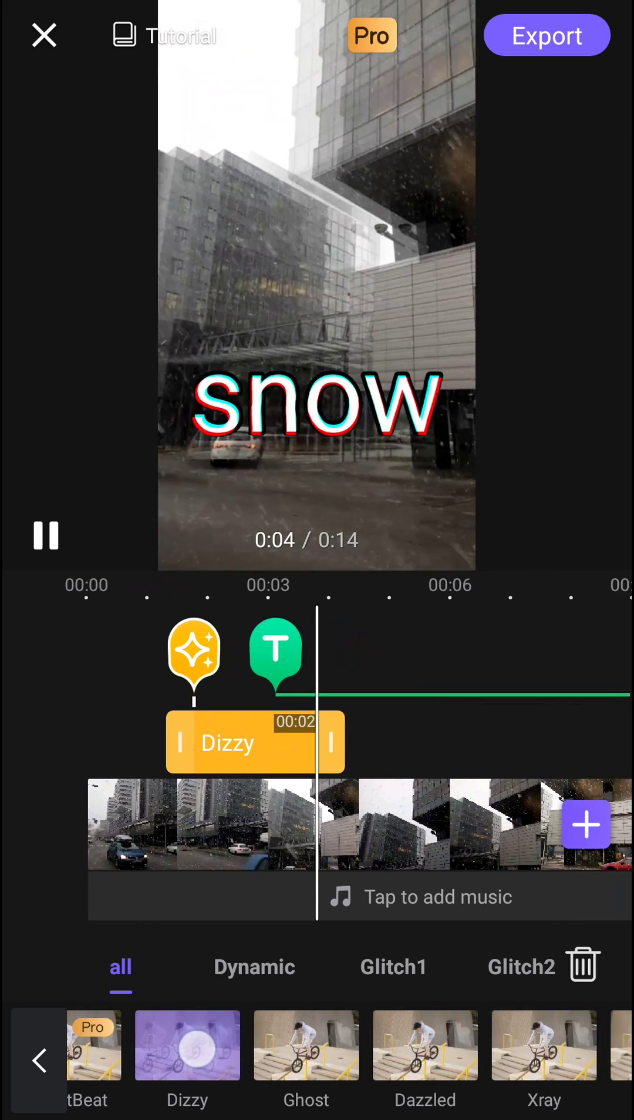
drag(507, 908, 605, 907)
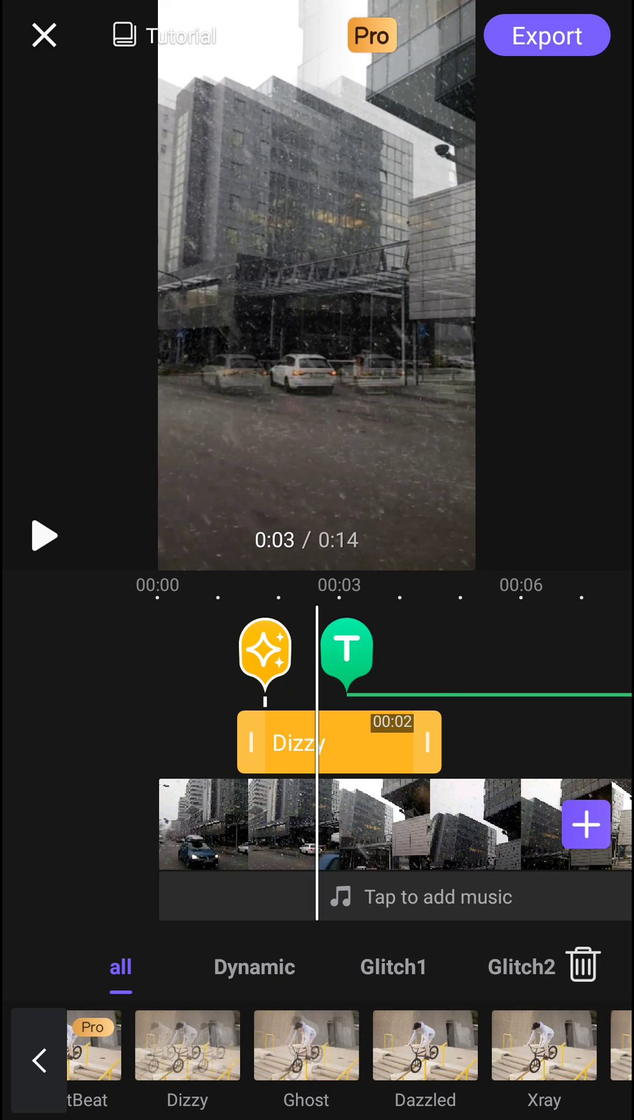
click(583, 964)
Step: Apply the VHS5 and VHS2 glitches to the street clip and preview playback
click(394, 966)
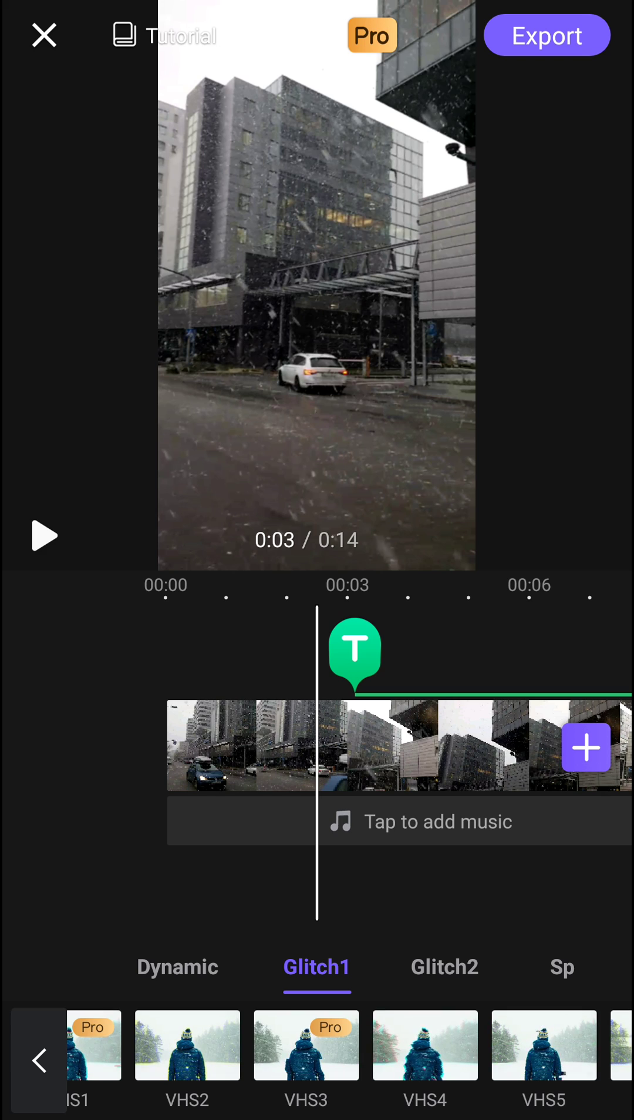
click(542, 1051)
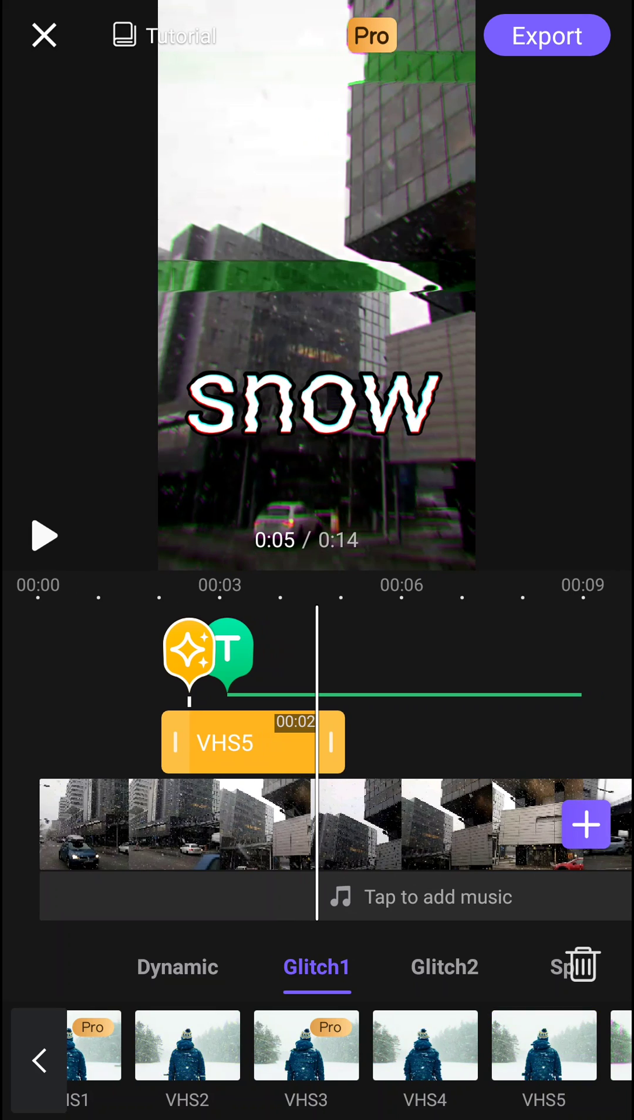
click(189, 1055)
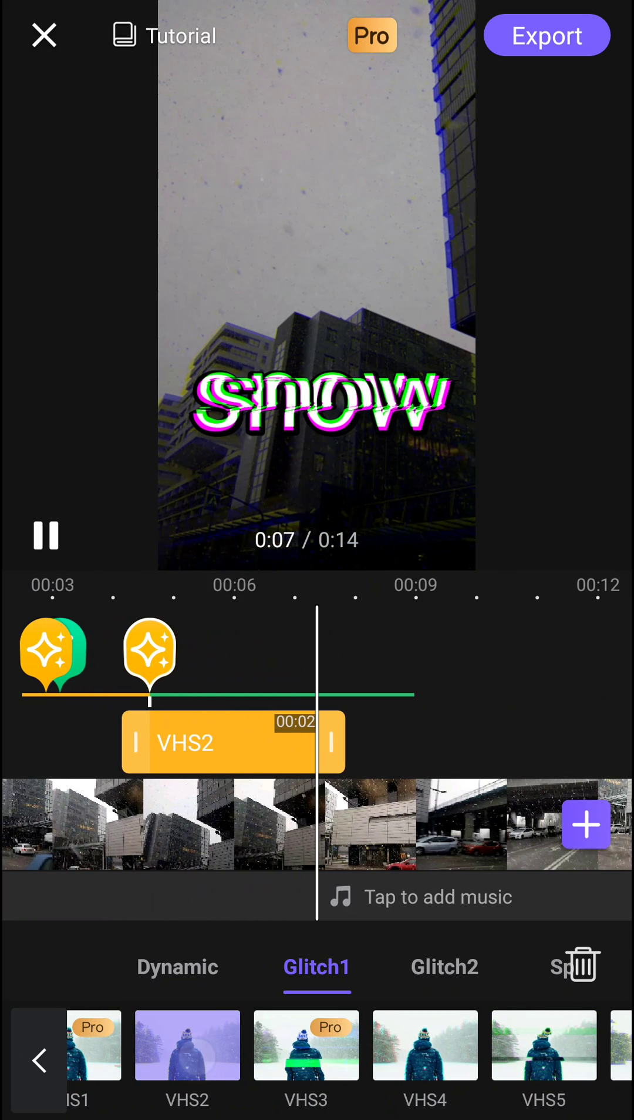
click(440, 902)
drag(439, 901, 452, 910)
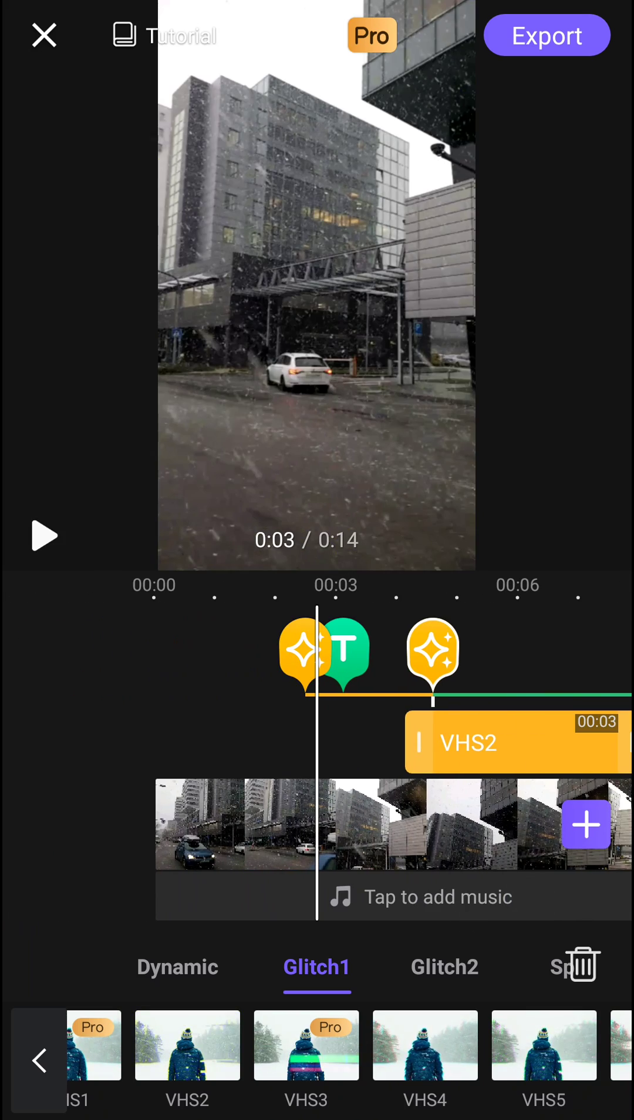
click(44, 536)
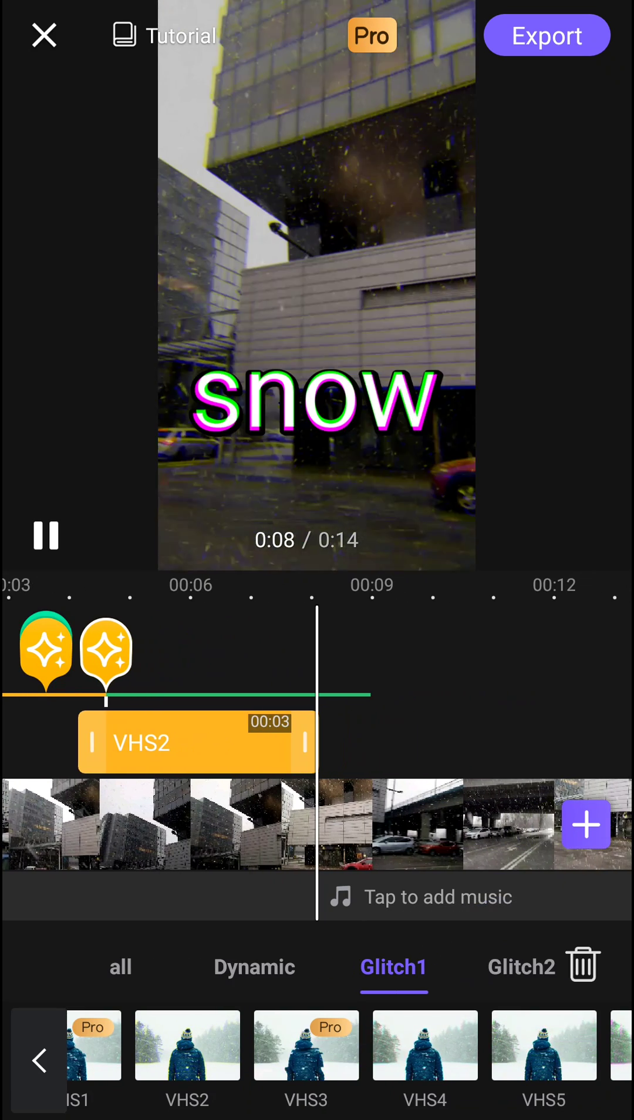
click(405, 875)
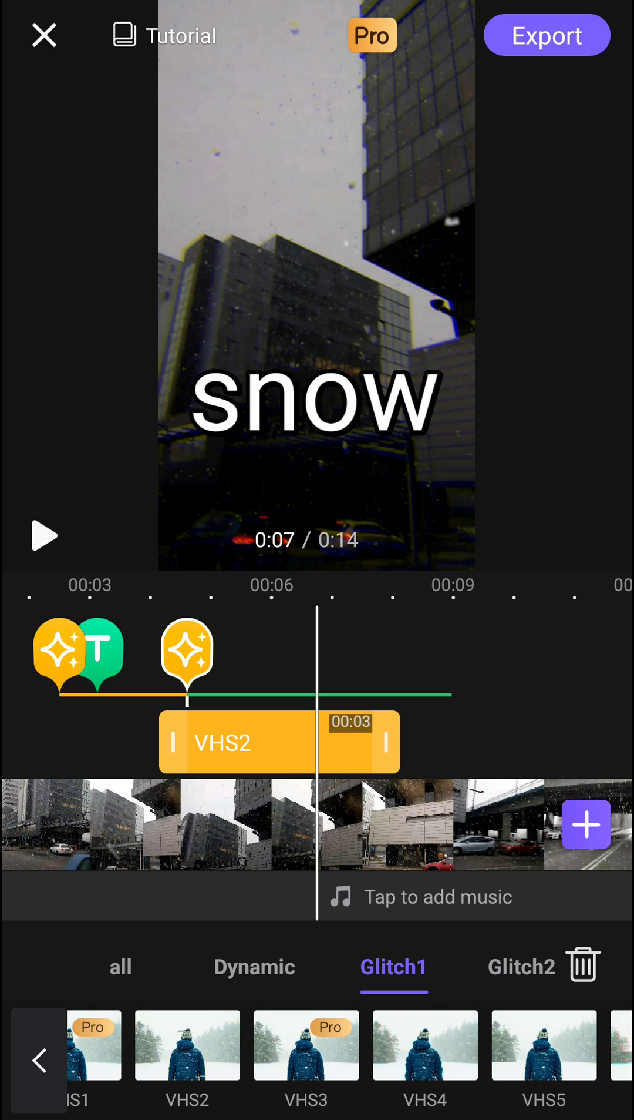
Step: Delete the VHS2 and VHS5 effect clips and move the playhead to 0:06
click(583, 964)
click(59, 652)
drag(423, 719, 581, 767)
click(583, 964)
drag(571, 866, 471, 866)
Step: Browse the Split and Stylish effects, then close the panel without adding one
click(393, 966)
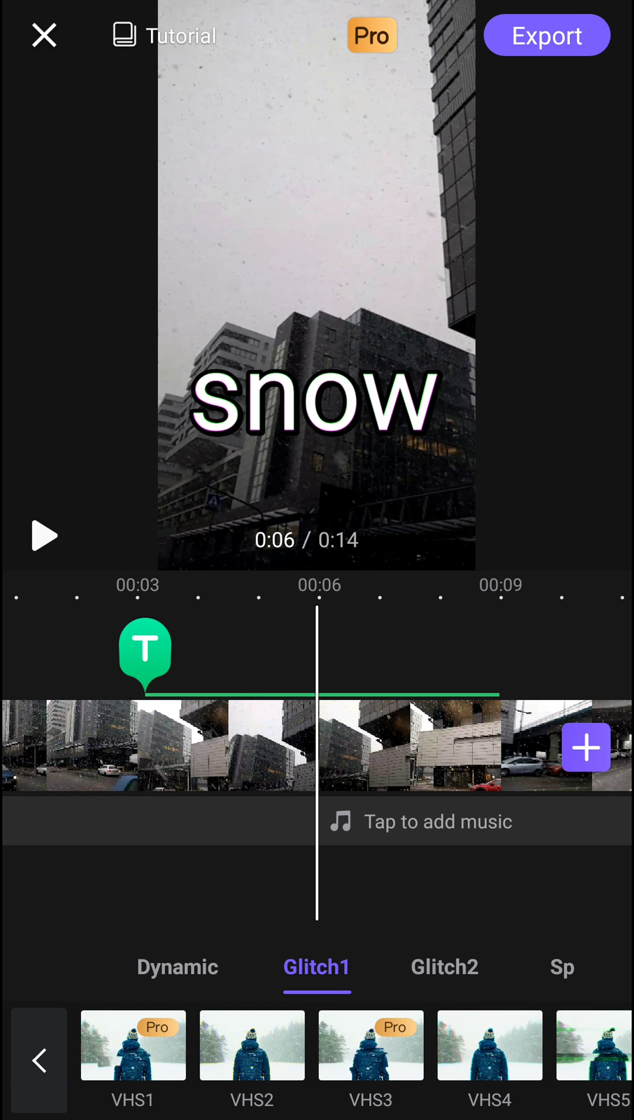
drag(470, 1046, 177, 1046)
click(562, 976)
click(520, 964)
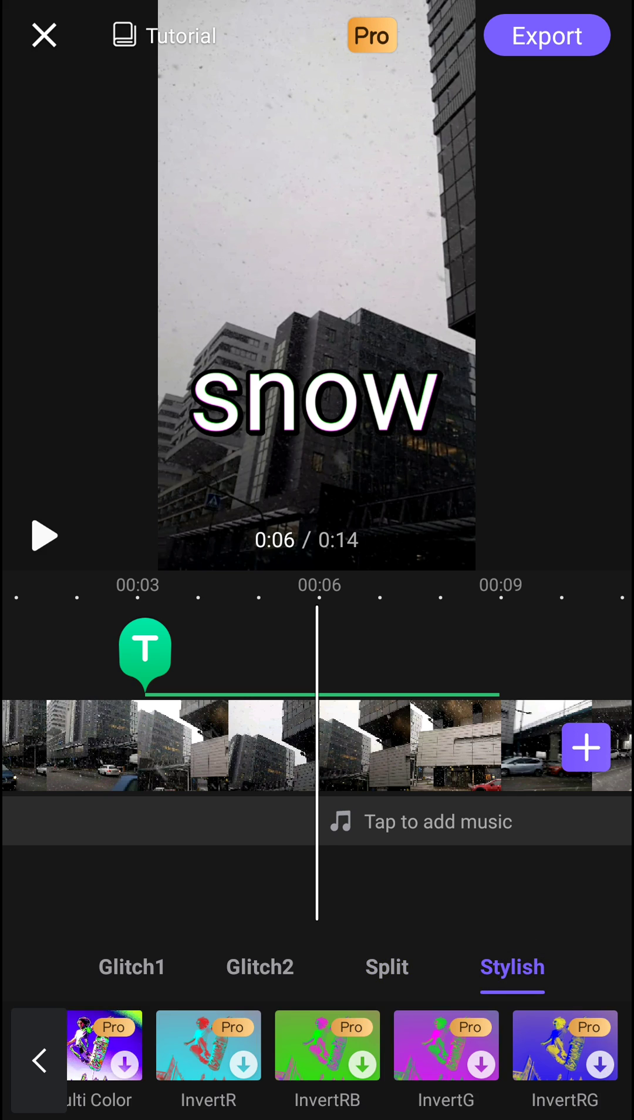
click(39, 1060)
drag(577, 1022, 495, 1019)
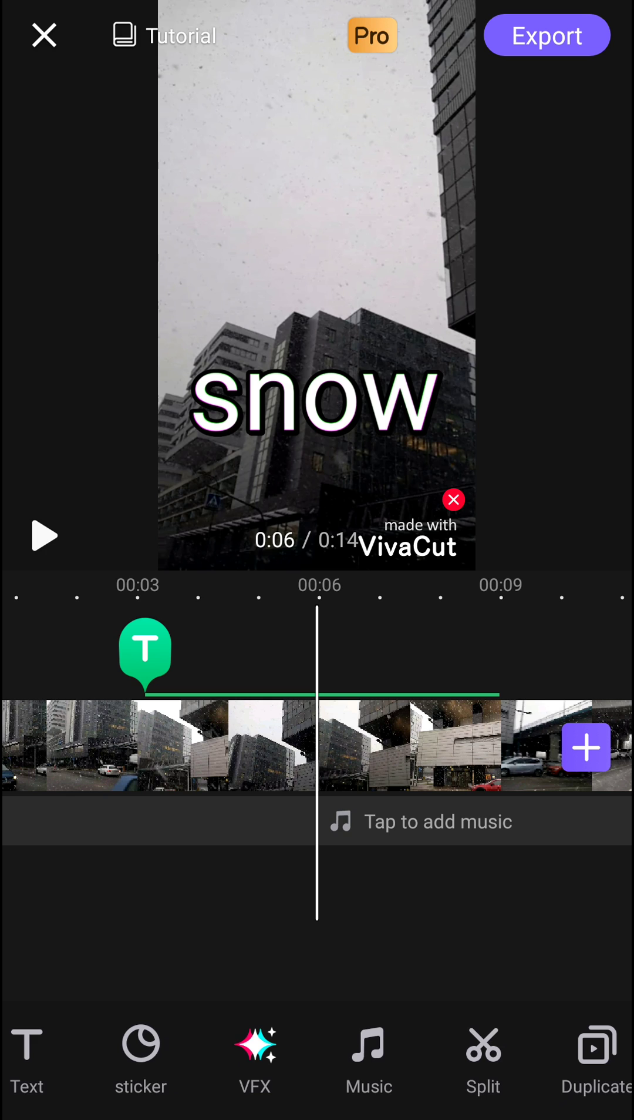
drag(473, 821, 471, 821)
drag(491, 889, 411, 889)
Step: Add 'Happy Xmas (War is Over)' from My Music, trimmed to end at 1:12
click(440, 820)
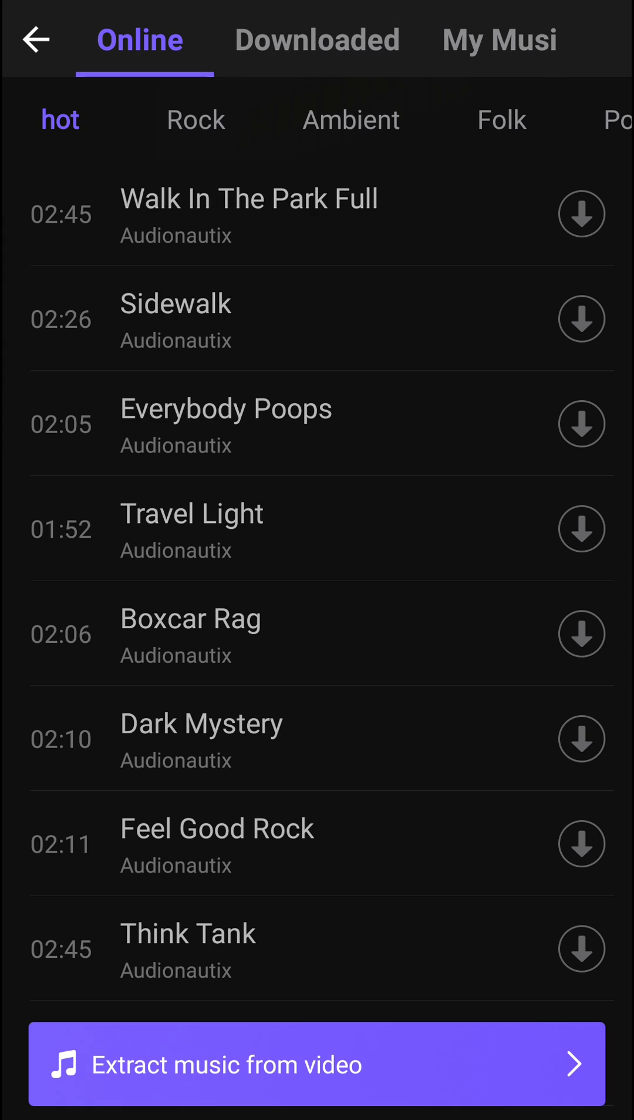
click(494, 43)
mouse_move(59, 845)
mouse_down()
mouse_move(104, 564)
mouse_move(61, 276)
mouse_up()
drag(61, 670, 52, 285)
drag(48, 397, 35, 248)
drag(48, 617, 51, 512)
click(235, 391)
drag(590, 534, 268, 551)
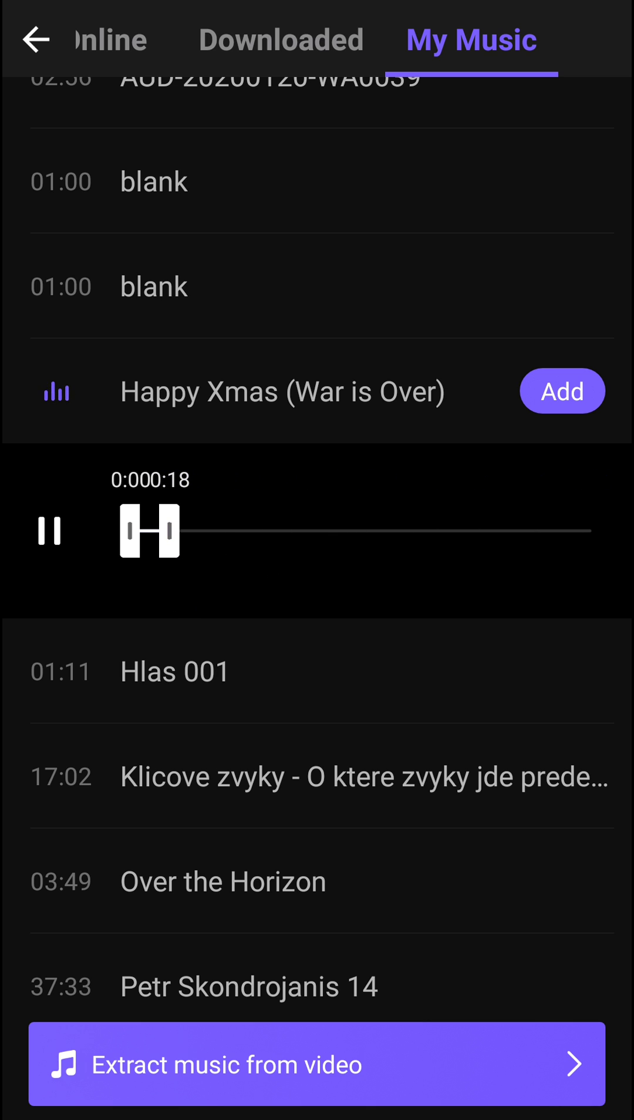
click(583, 407)
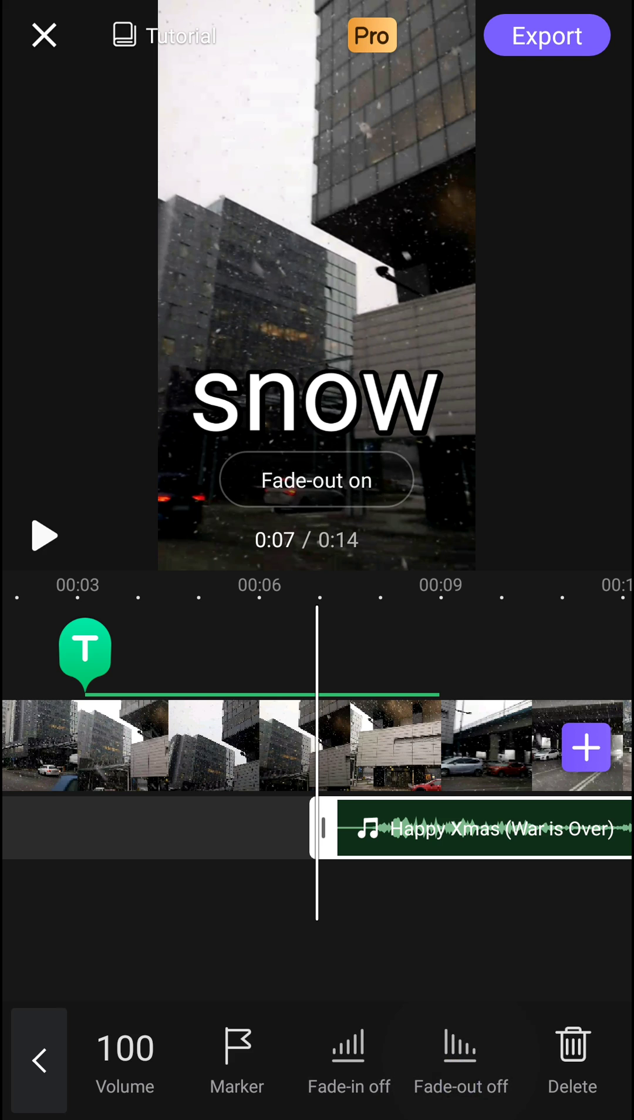
Step: Lower the music volume and play the video to check the level
drag(484, 950, 432, 950)
drag(317, 978, 276, 986)
click(44, 534)
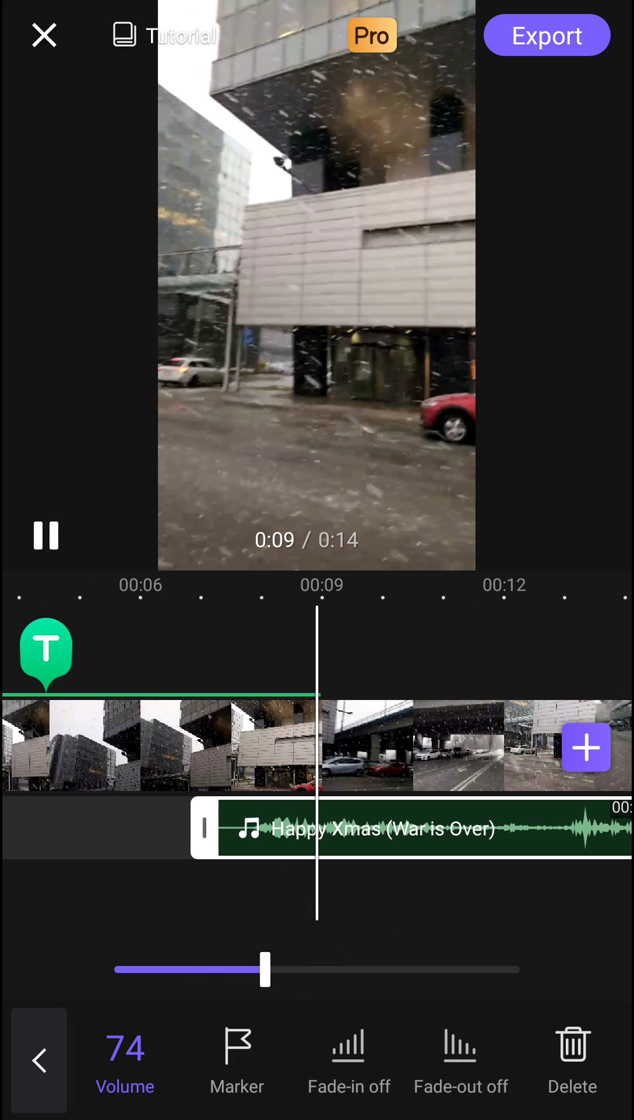
key(XF86AudioRaiseVolume)
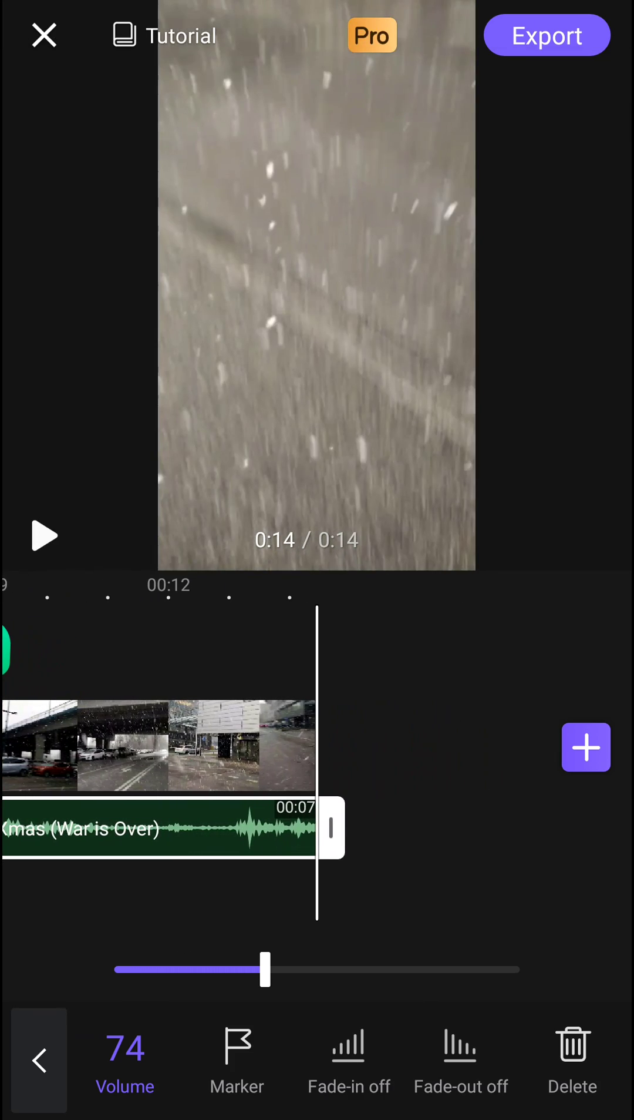
Step: Rewind to about 0:07 and delete the Happy Xmas music clip
drag(464, 858, 588, 864)
drag(509, 930, 369, 905)
click(573, 1051)
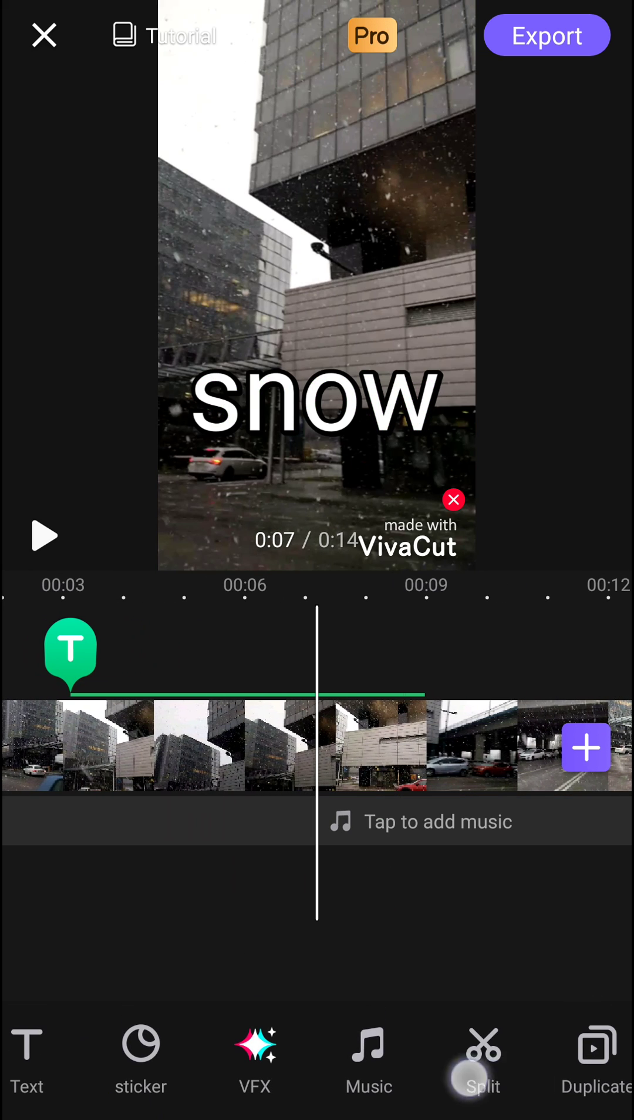
drag(469, 1079, 292, 1079)
drag(118, 1054, 488, 1054)
Step: Split the street clip at the playhead around 0:07
drag(575, 1081, 378, 1090)
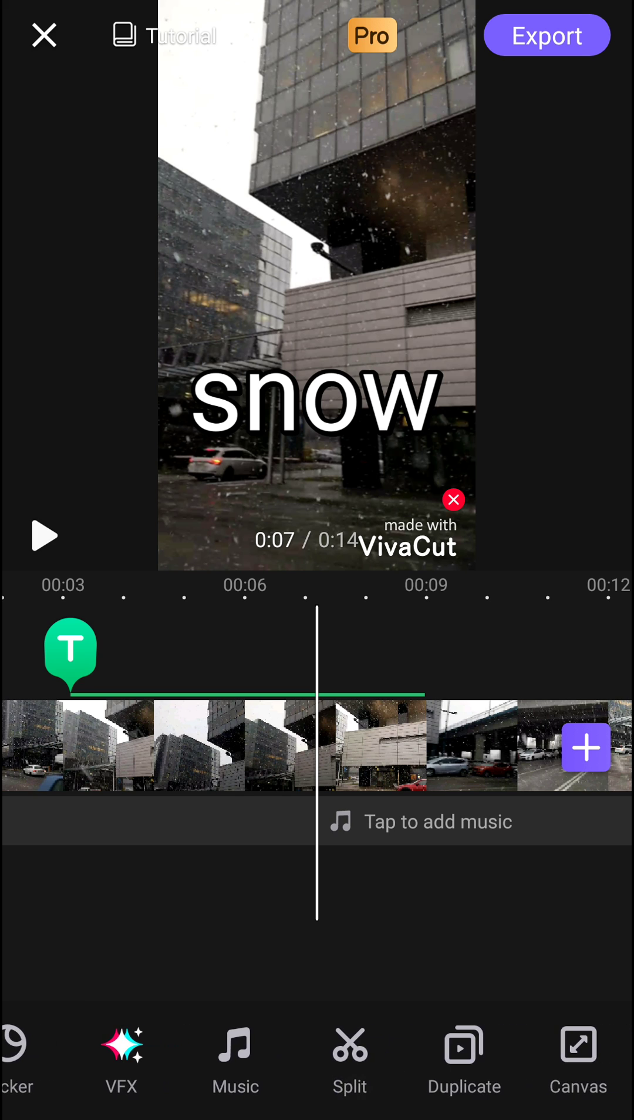
click(348, 1058)
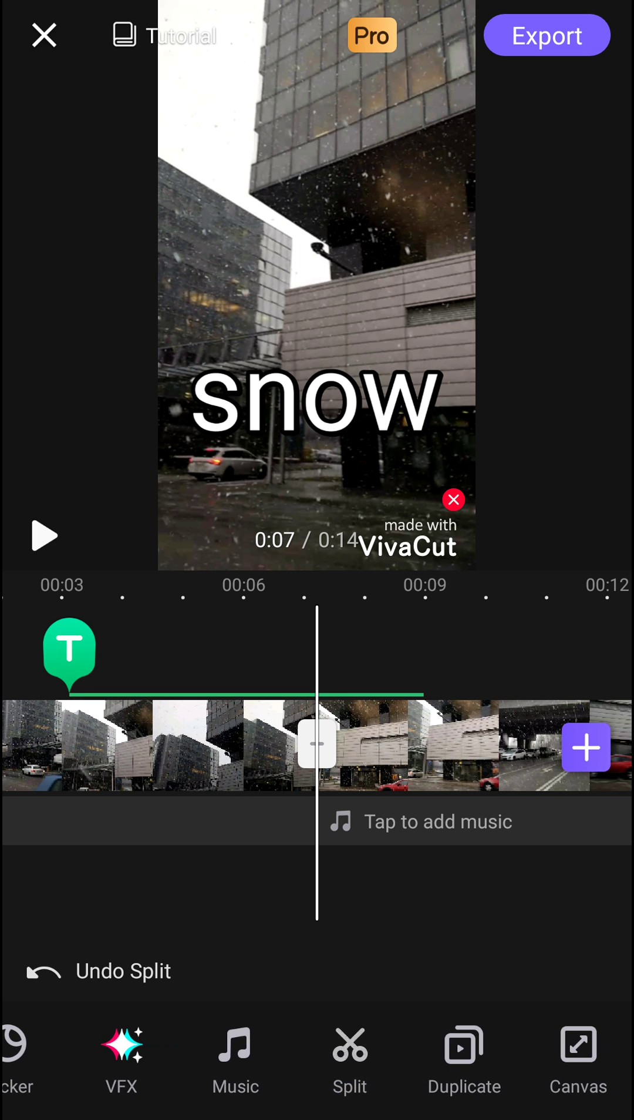
mouse_move(440, 930)
mouse_down()
mouse_move(563, 928)
mouse_move(352, 947)
mouse_move(527, 939)
mouse_move(415, 950)
mouse_move(509, 932)
mouse_move(395, 932)
mouse_up()
drag(322, 886, 382, 879)
Step: Preview the Fade White, Spin Left and Crossfade transitions at the split
click(319, 740)
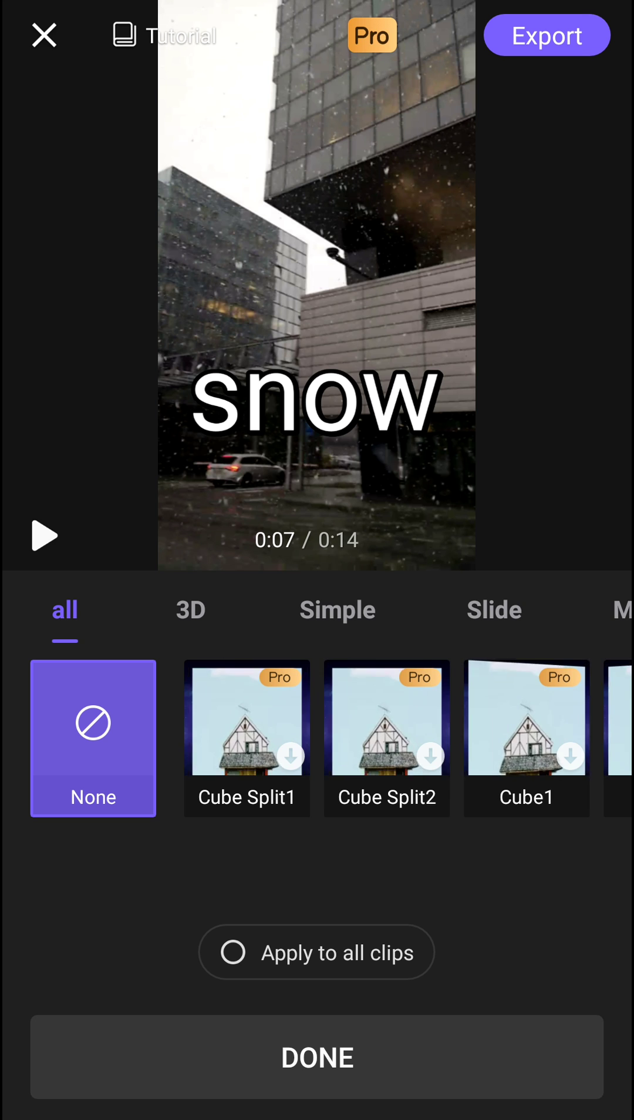
drag(578, 844, 429, 837)
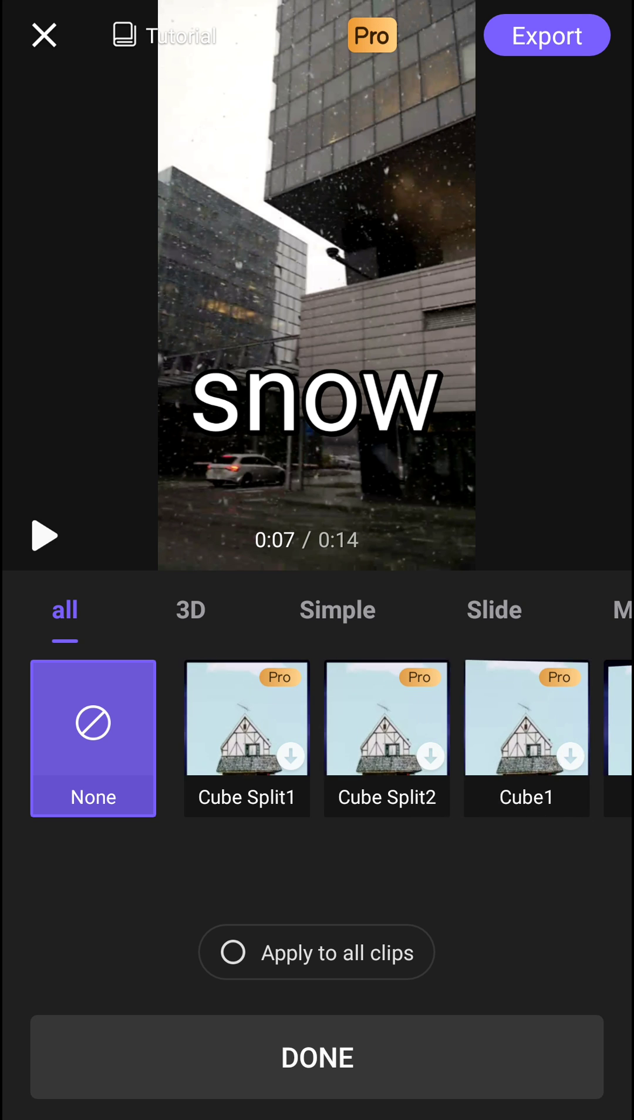
click(492, 622)
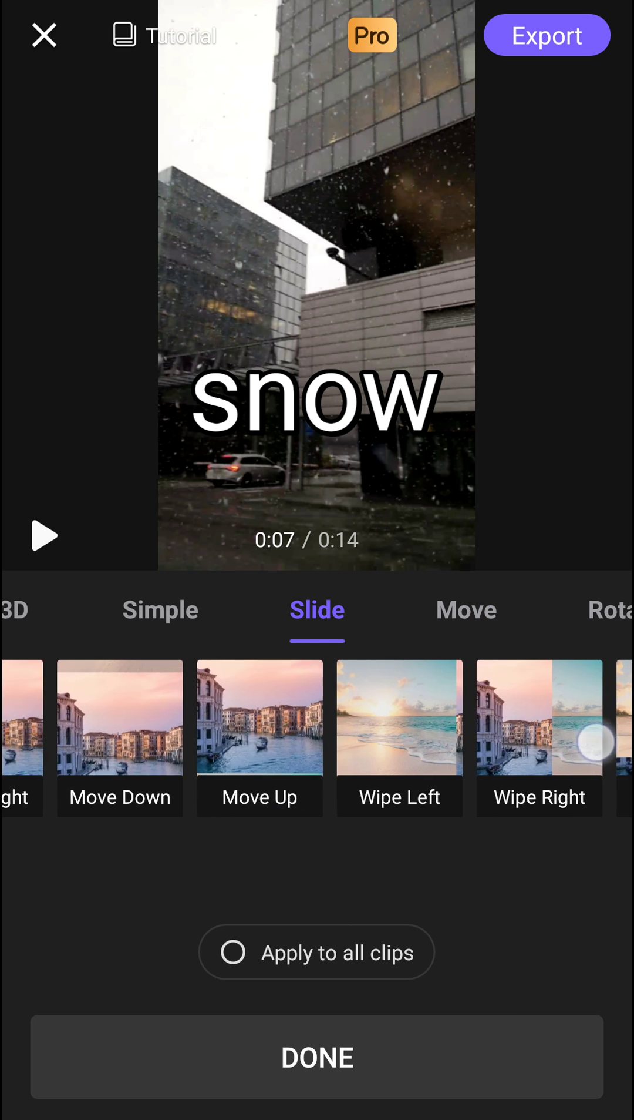
drag(597, 742, 376, 741)
click(160, 609)
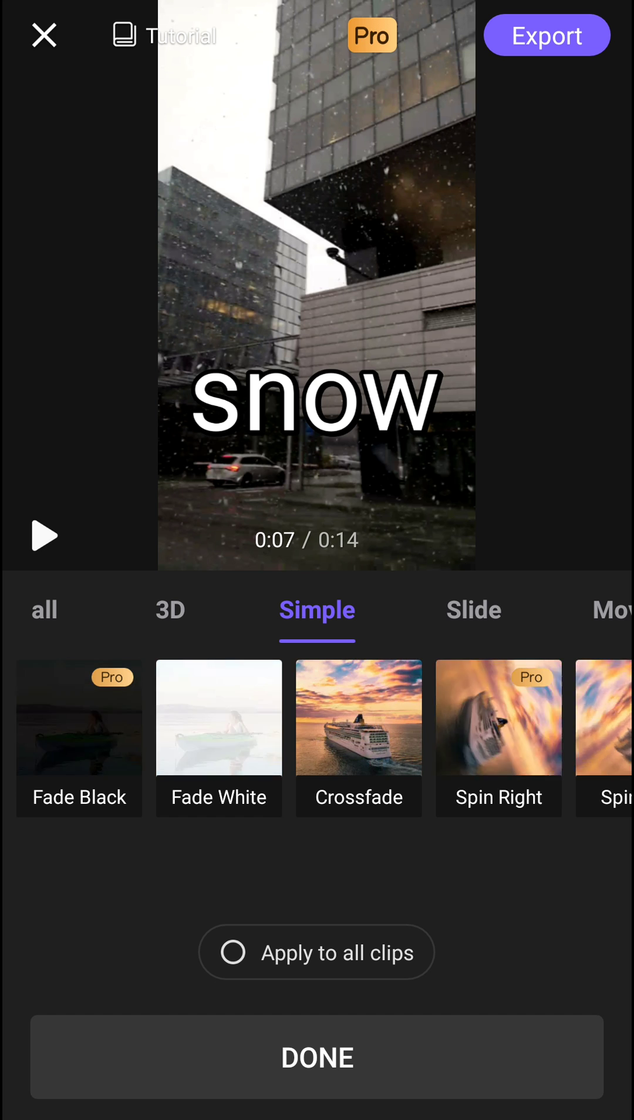
click(219, 738)
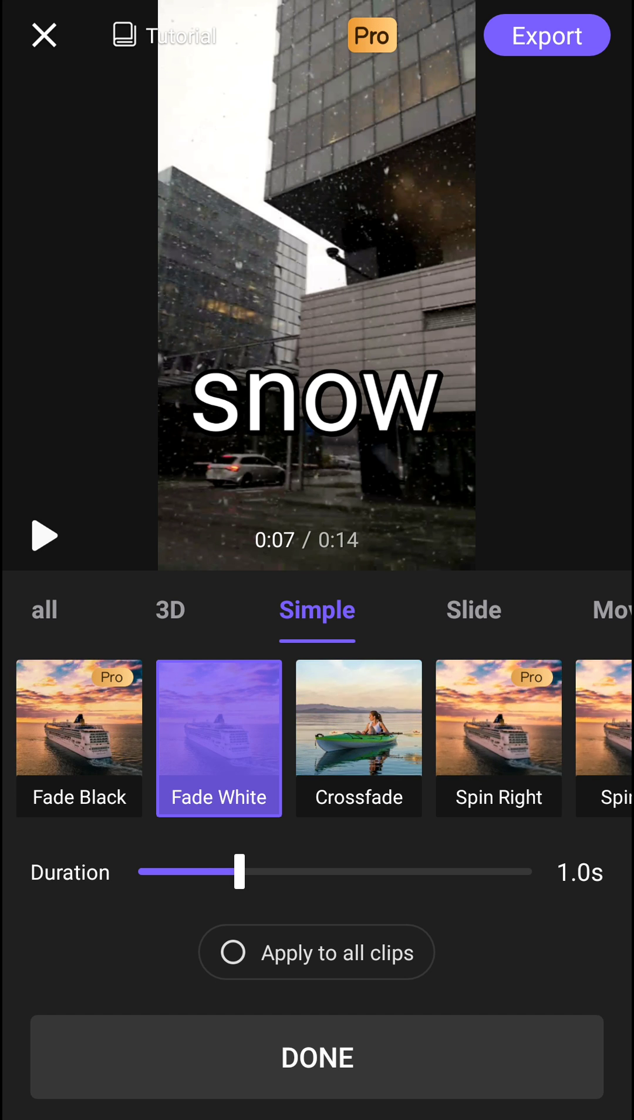
mouse_move(428, 754)
mouse_down()
mouse_move(398, 754)
mouse_move(265, 794)
mouse_up()
click(459, 738)
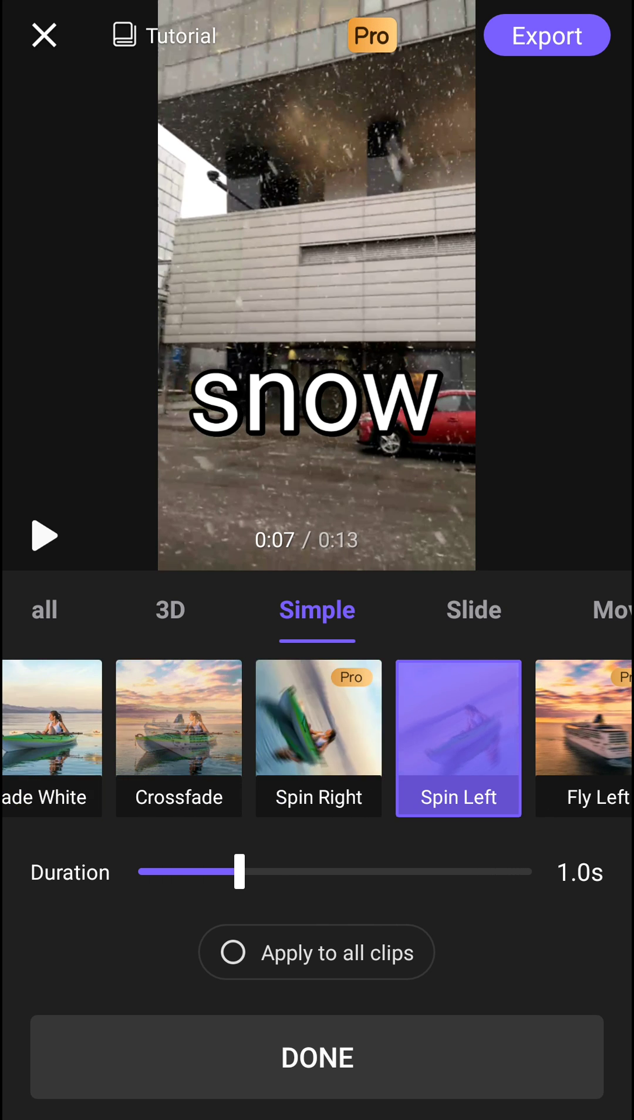
click(179, 737)
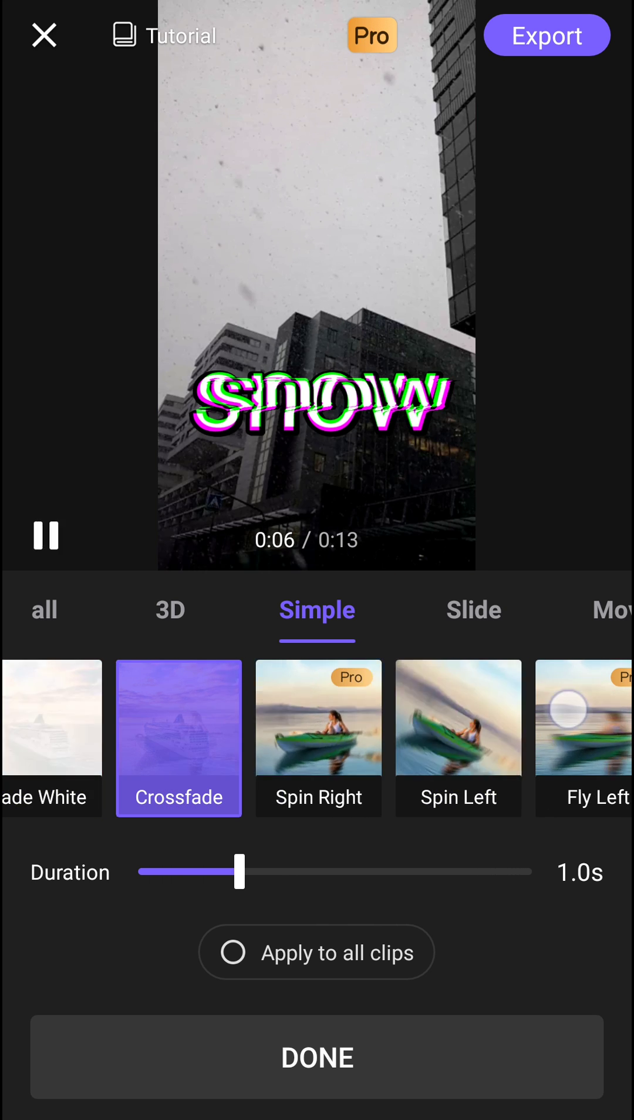
drag(570, 707, 276, 711)
drag(527, 717, 176, 723)
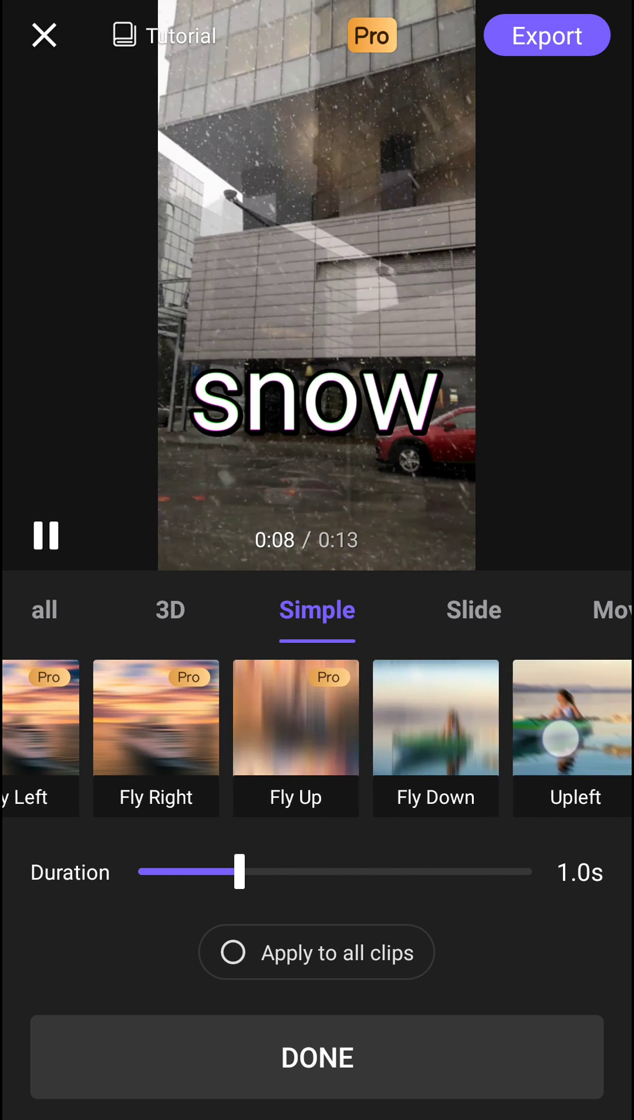
click(560, 738)
Step: Preview Fly Down and Upleft, then apply the Pull In transition
drag(567, 763, 424, 781)
click(328, 737)
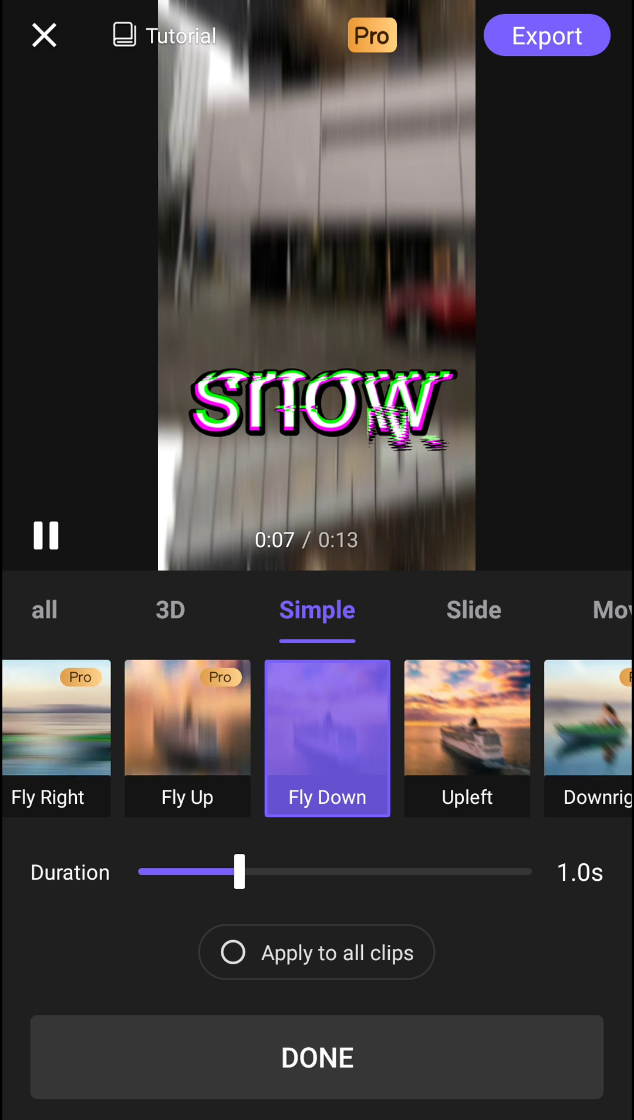
click(467, 738)
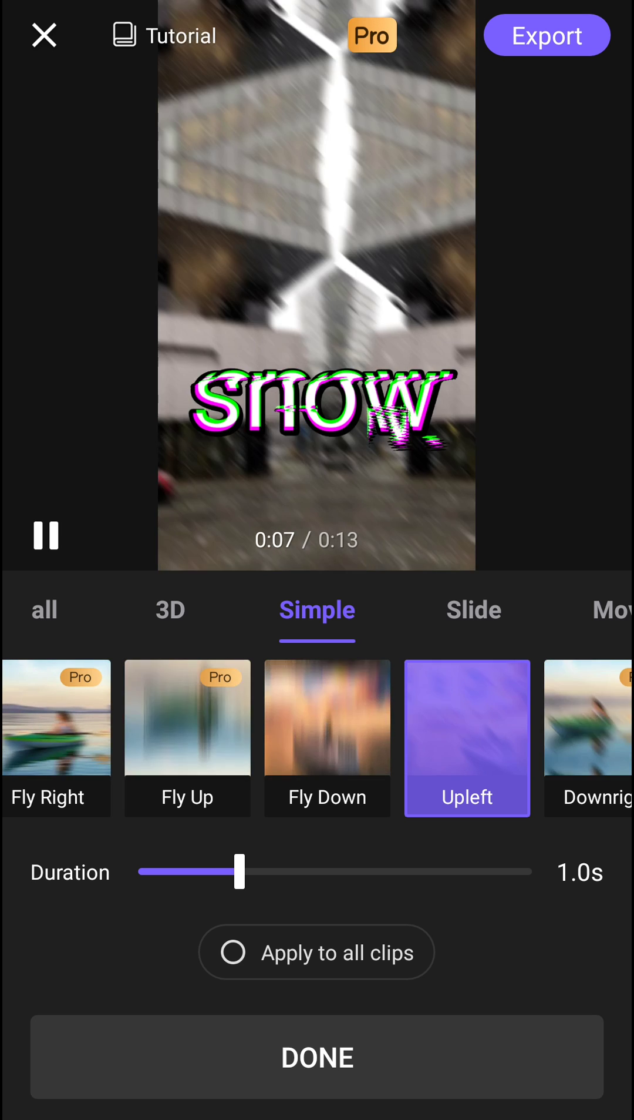
drag(595, 747, 515, 807)
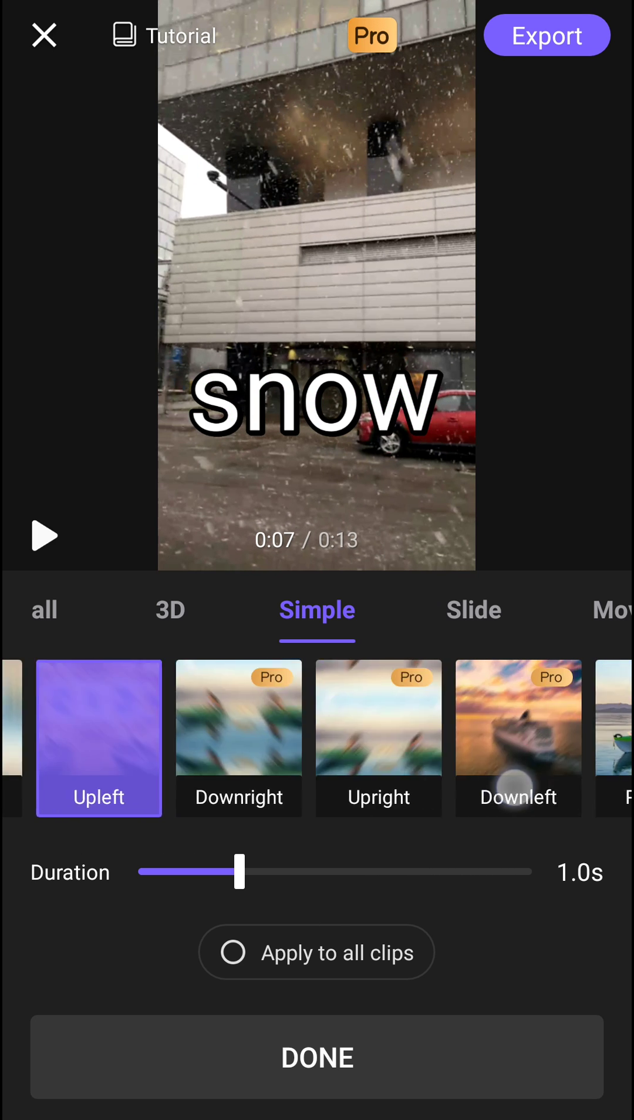
click(587, 721)
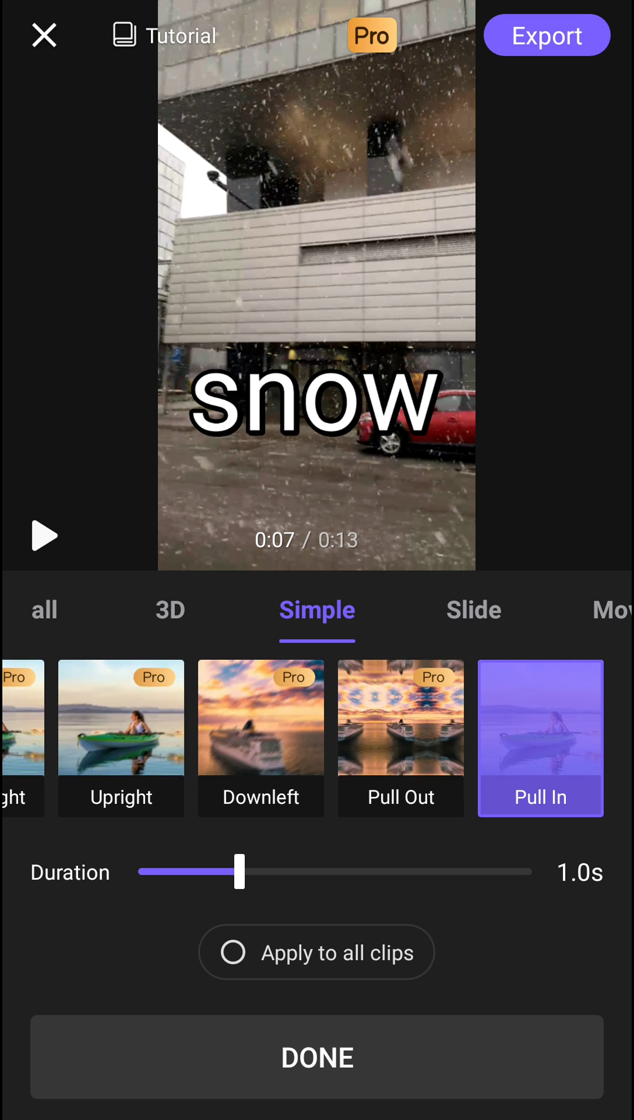
click(372, 1059)
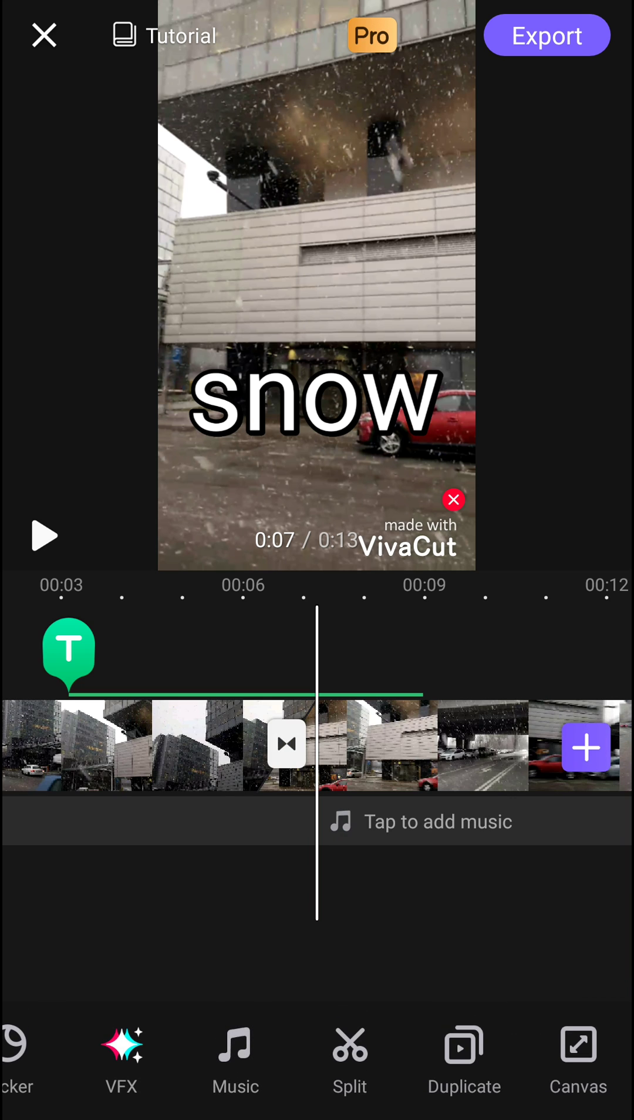
drag(506, 1025, 388, 1025)
click(460, 1055)
drag(529, 1064, 388, 1057)
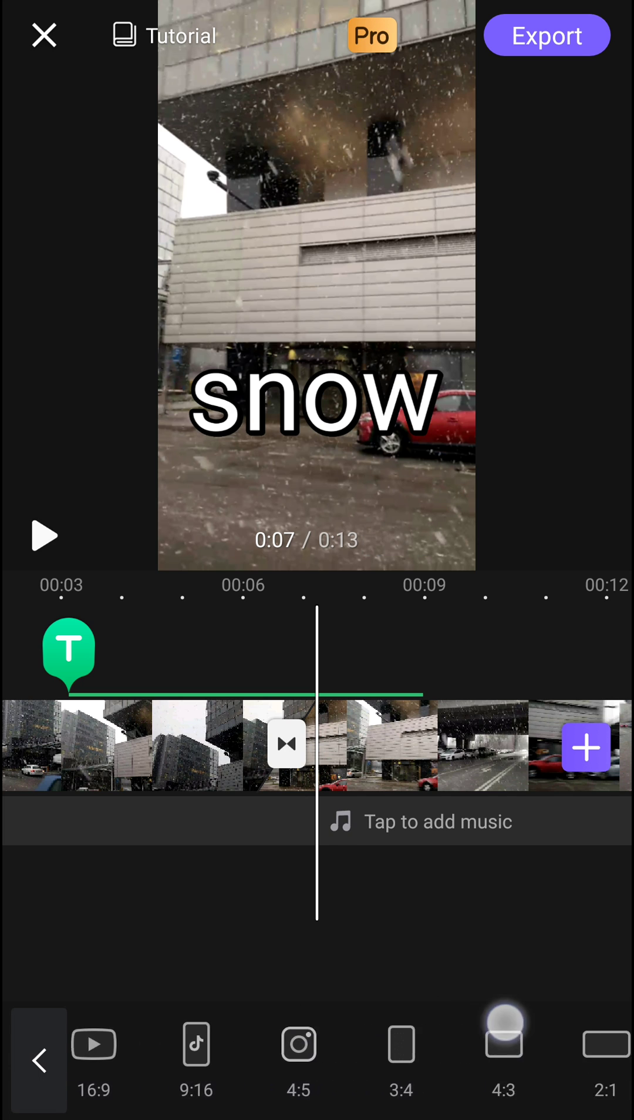
drag(505, 1026, 465, 1025)
drag(593, 1052, 510, 1027)
click(478, 1049)
click(39, 1061)
click(577, 1074)
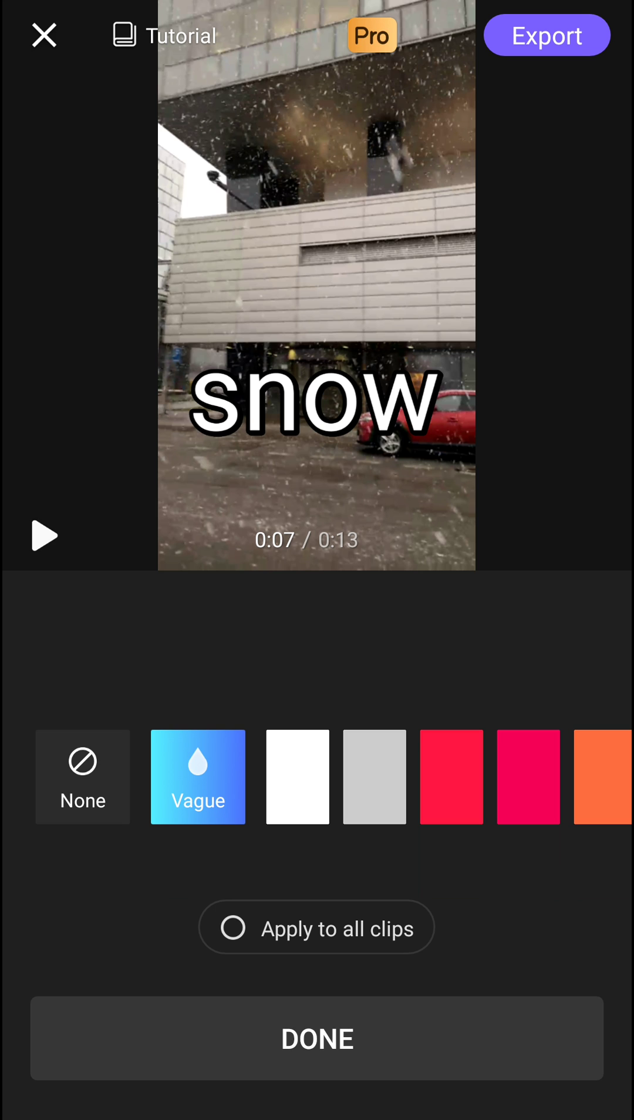
click(375, 777)
click(528, 776)
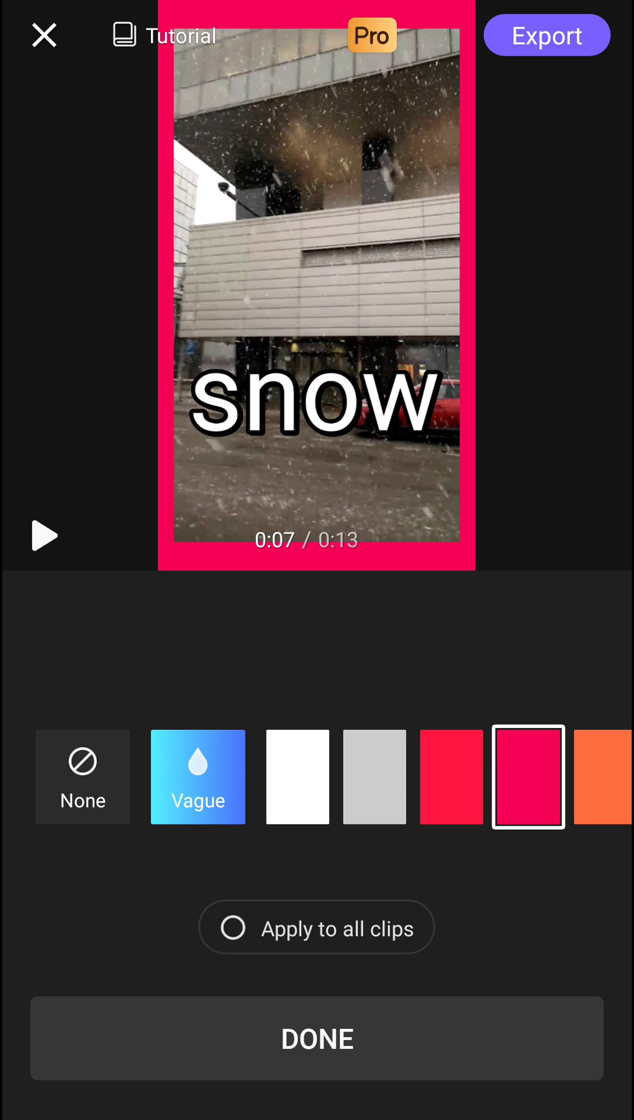
drag(457, 789, 177, 789)
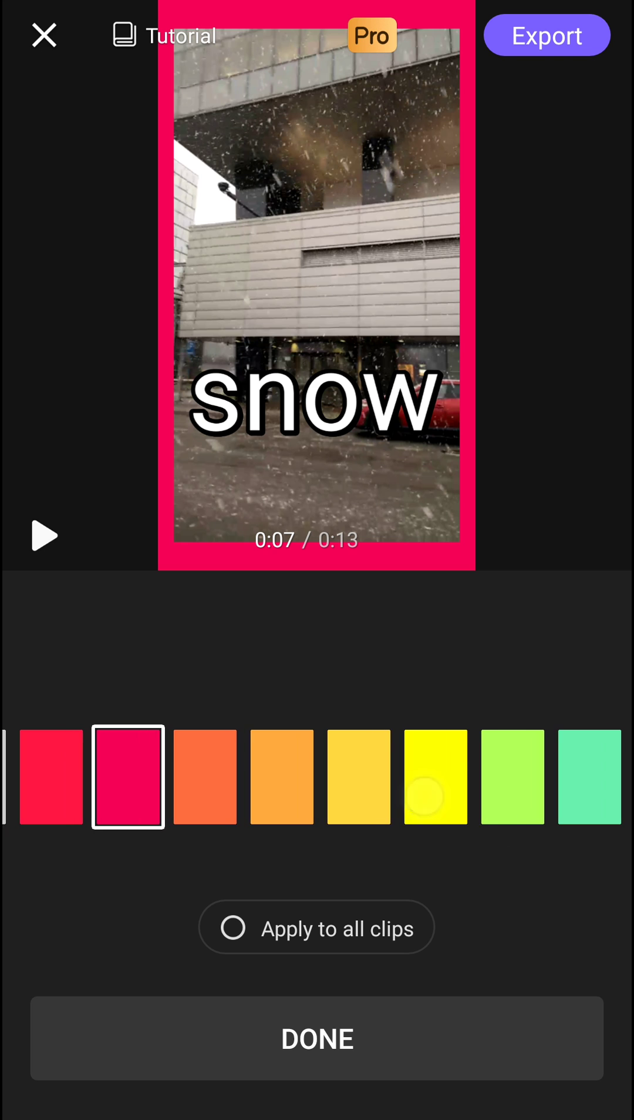
click(451, 795)
drag(460, 796, 596, 800)
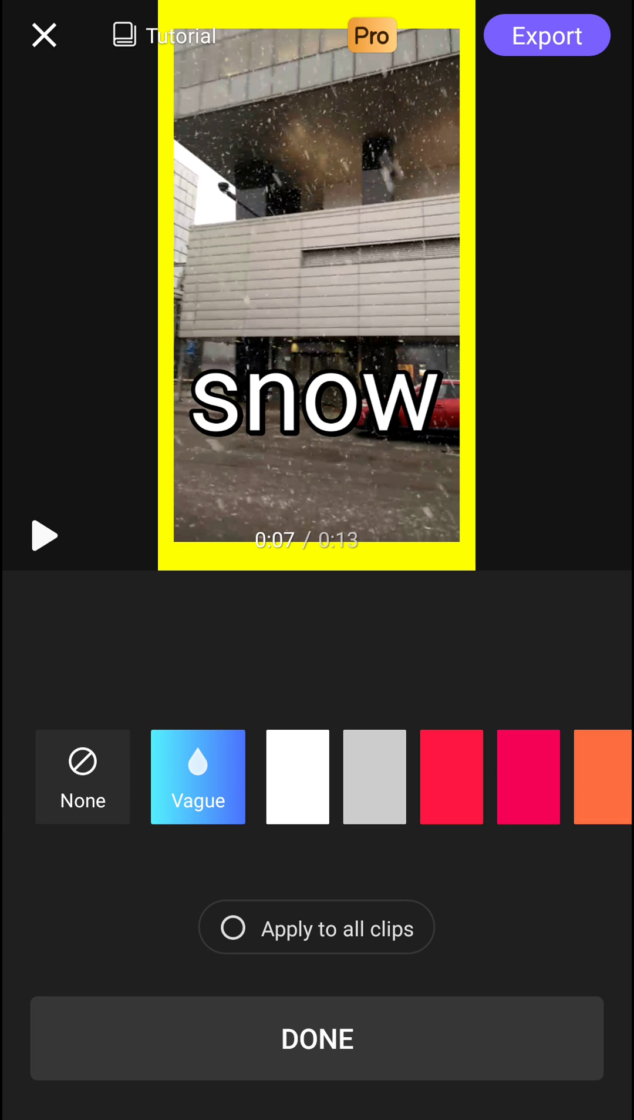
click(83, 777)
click(317, 1038)
drag(346, 1043, 558, 1044)
Step: Open the clip editing tools and scrub the timeline to about 0:10
click(59, 1058)
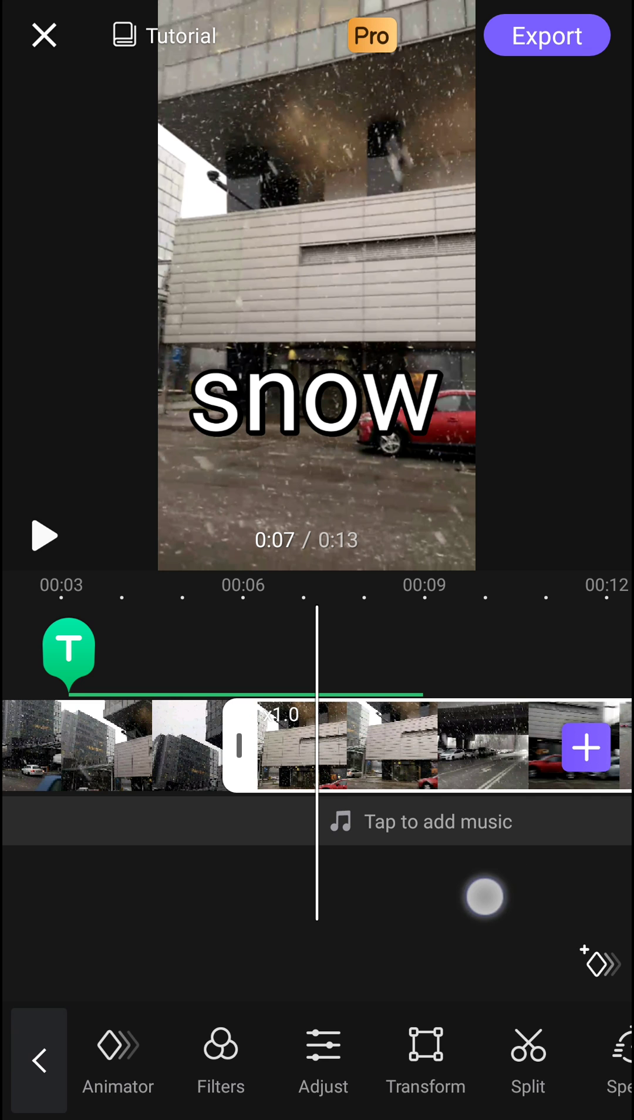
mouse_move(485, 895)
mouse_down()
mouse_move(258, 919)
mouse_move(354, 899)
mouse_up()
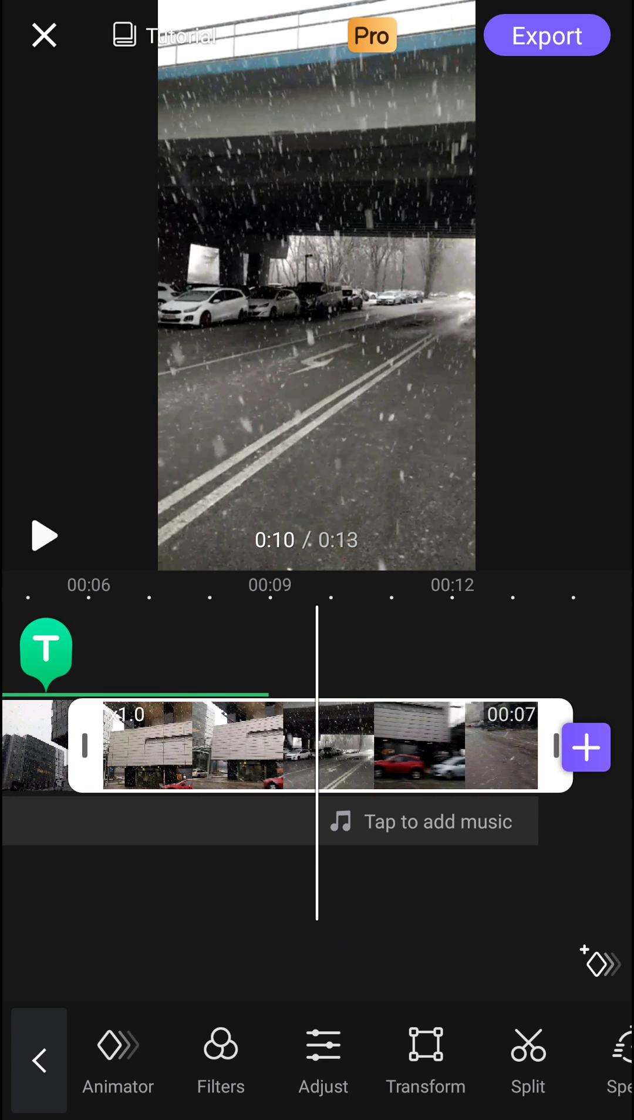
drag(540, 1058, 495, 1058)
drag(539, 1058, 400, 1029)
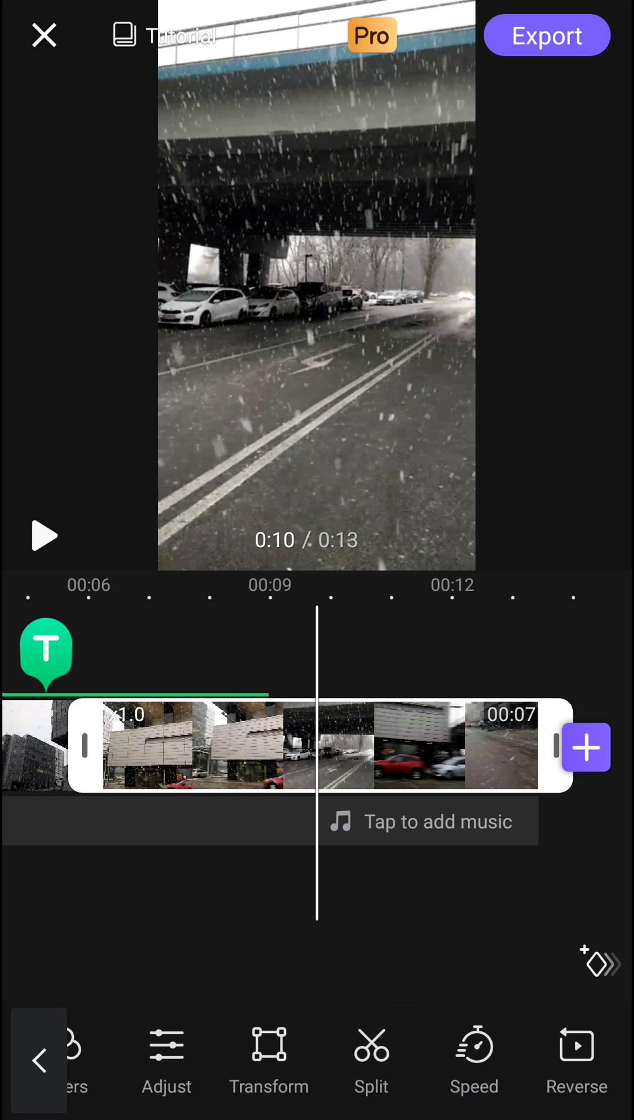
drag(529, 1057, 446, 1057)
drag(584, 1052, 467, 1039)
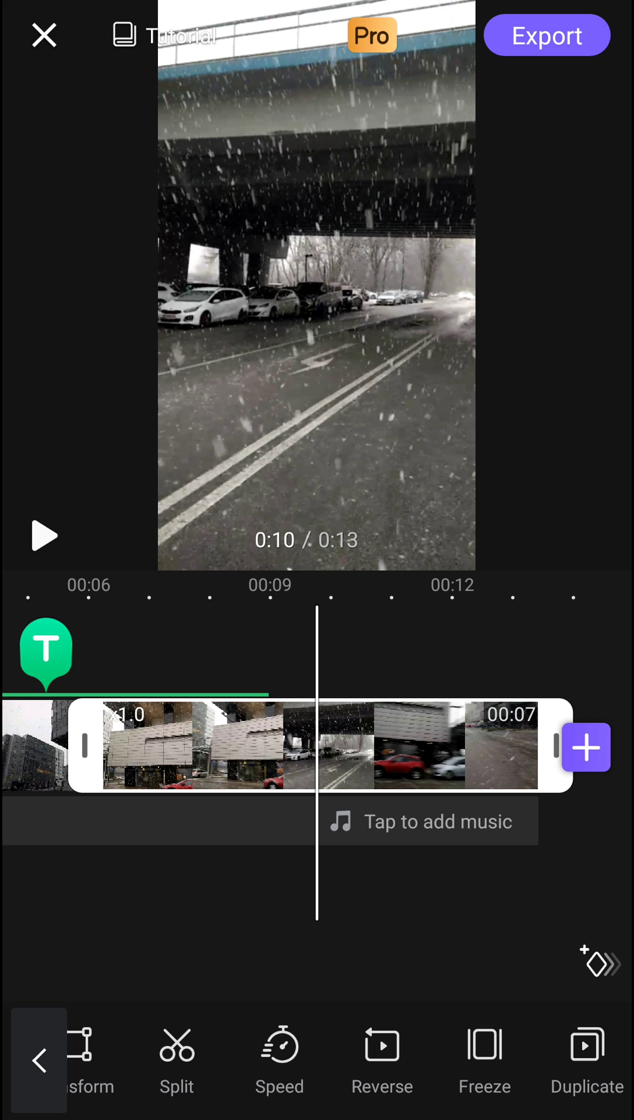
drag(176, 1058, 529, 1058)
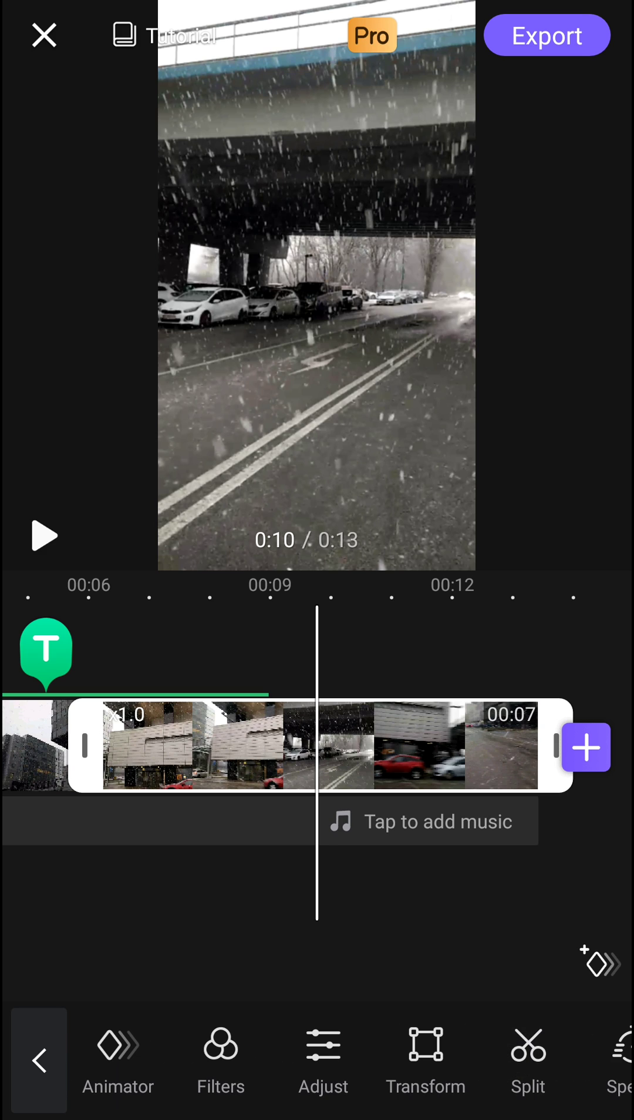
drag(374, 1020, 457, 1020)
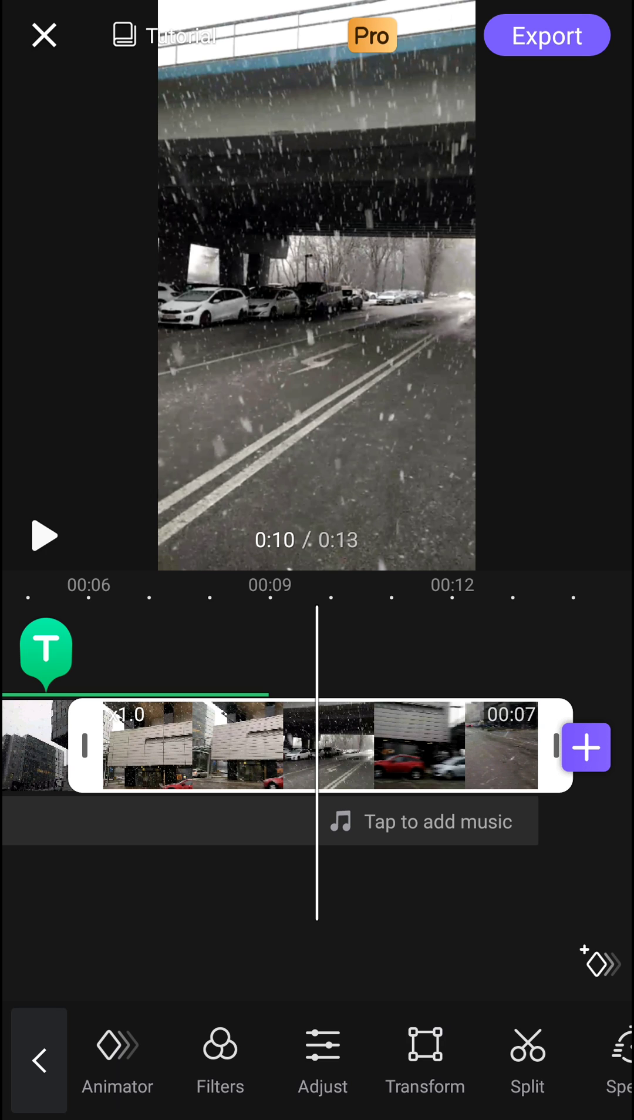
Step: In Adjust, move Contrast to 43, then down to -50, and close Adjust
click(323, 1045)
click(323, 1058)
drag(447, 995, 493, 997)
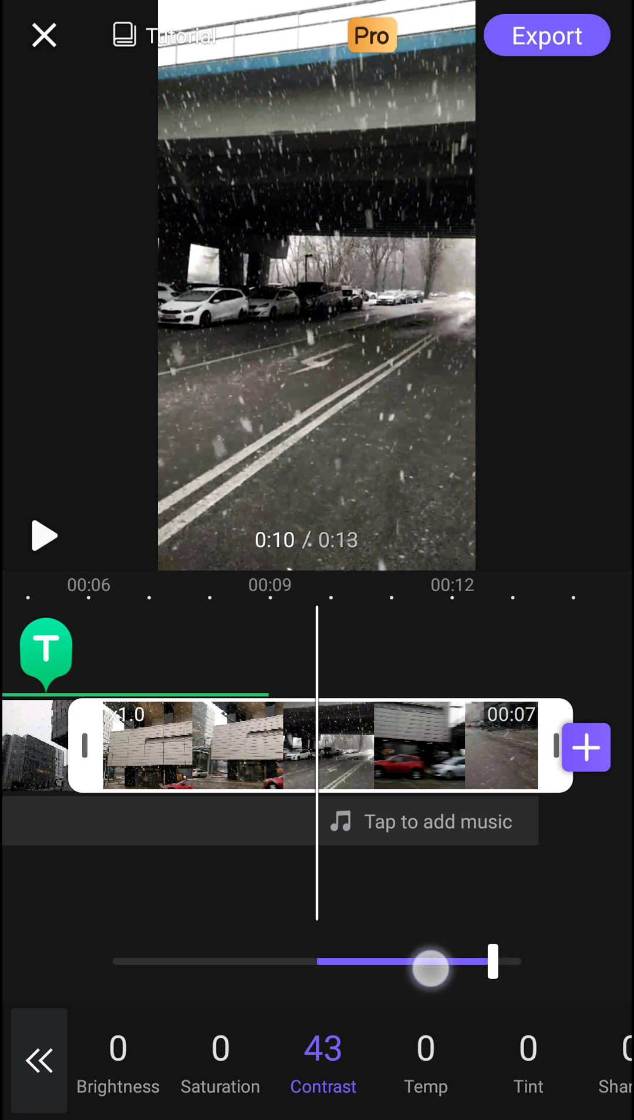
mouse_move(429, 964)
mouse_down()
mouse_move(113, 963)
mouse_move(317, 964)
mouse_up()
mouse_move(542, 1058)
mouse_down()
mouse_move(235, 1057)
mouse_move(512, 1029)
mouse_move(588, 1055)
mouse_move(505, 1023)
mouse_up()
click(39, 1060)
Step: Change the second clip's speed to x4.0, then x3.2, then the minimum
drag(580, 1044, 306, 1044)
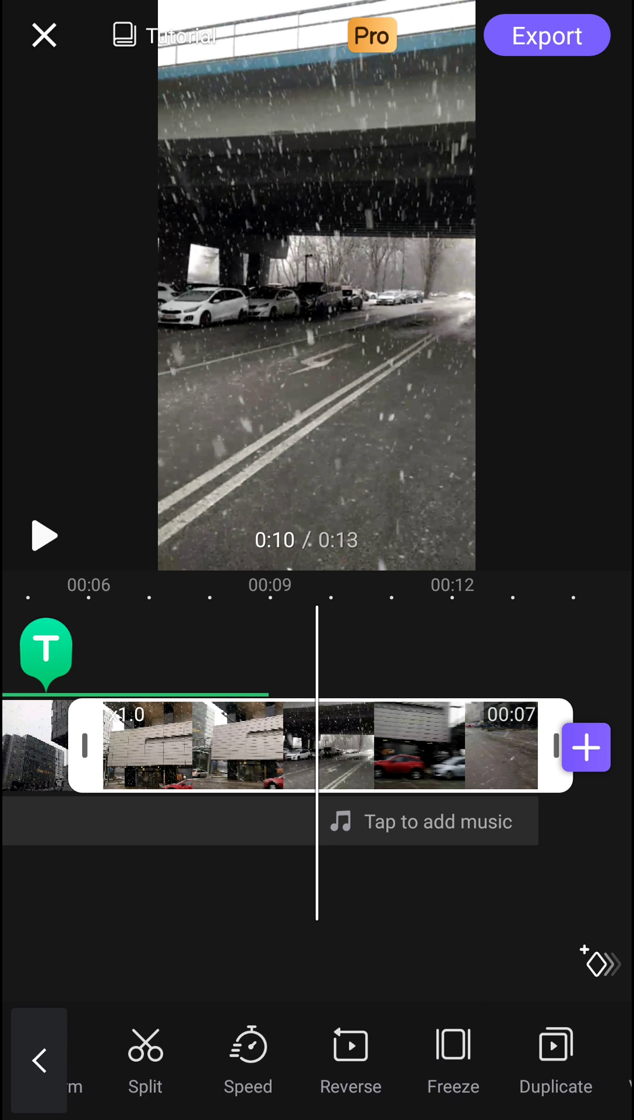
click(248, 1051)
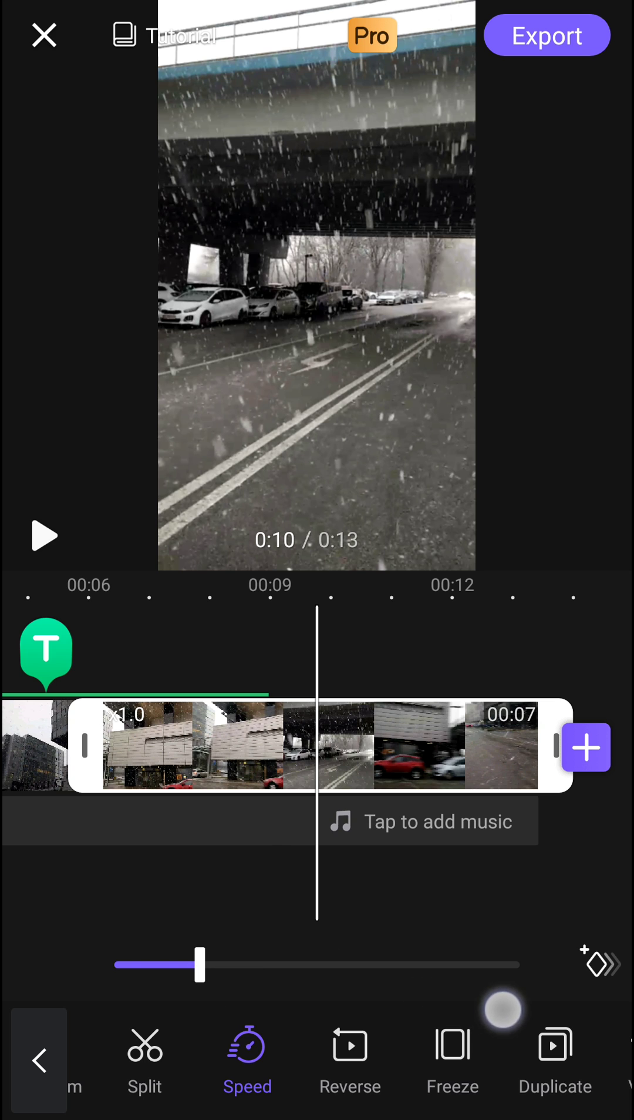
drag(199, 964, 520, 965)
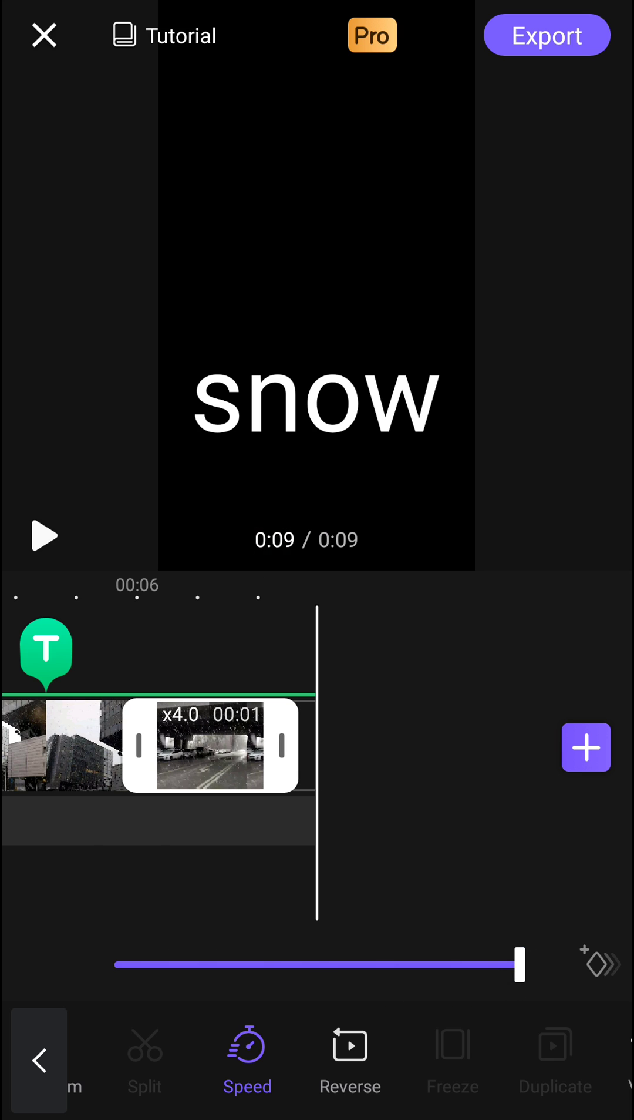
drag(458, 875, 525, 885)
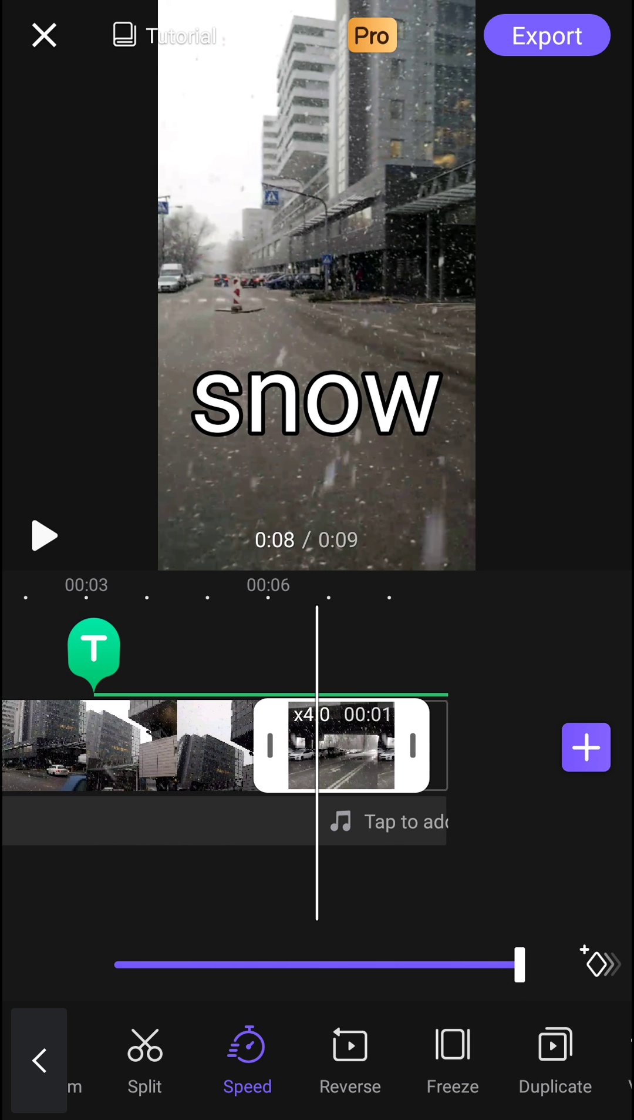
drag(520, 964, 114, 964)
mouse_move(525, 893)
mouse_down()
mouse_move(223, 891)
mouse_move(170, 880)
mouse_up()
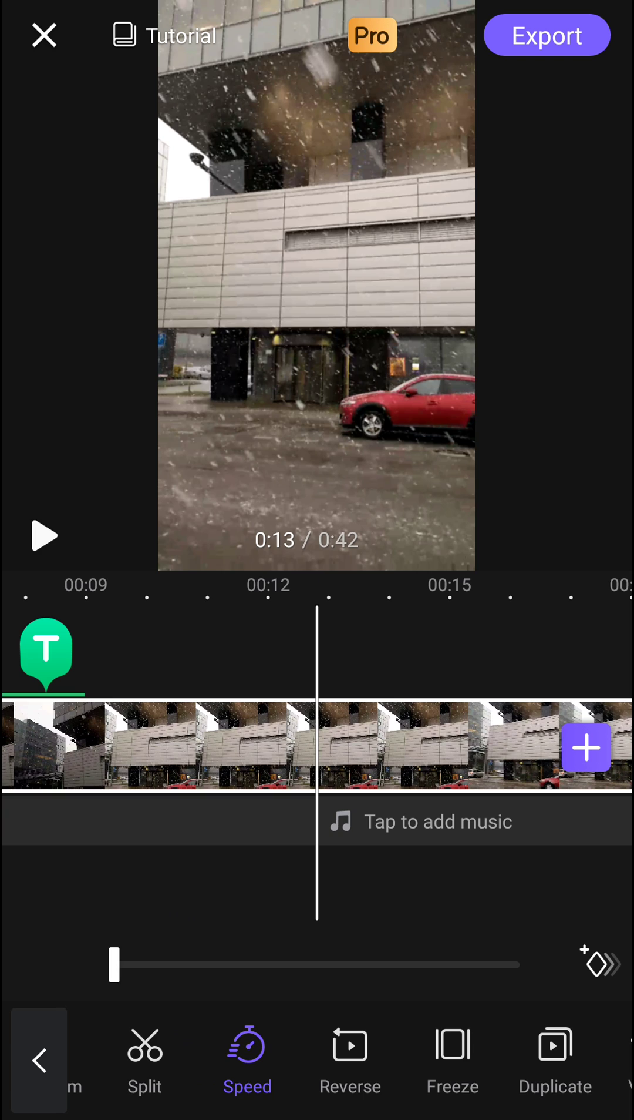
Step: Speed the long clip up so the video totals 0:17
drag(114, 965, 172, 964)
drag(542, 865, 412, 894)
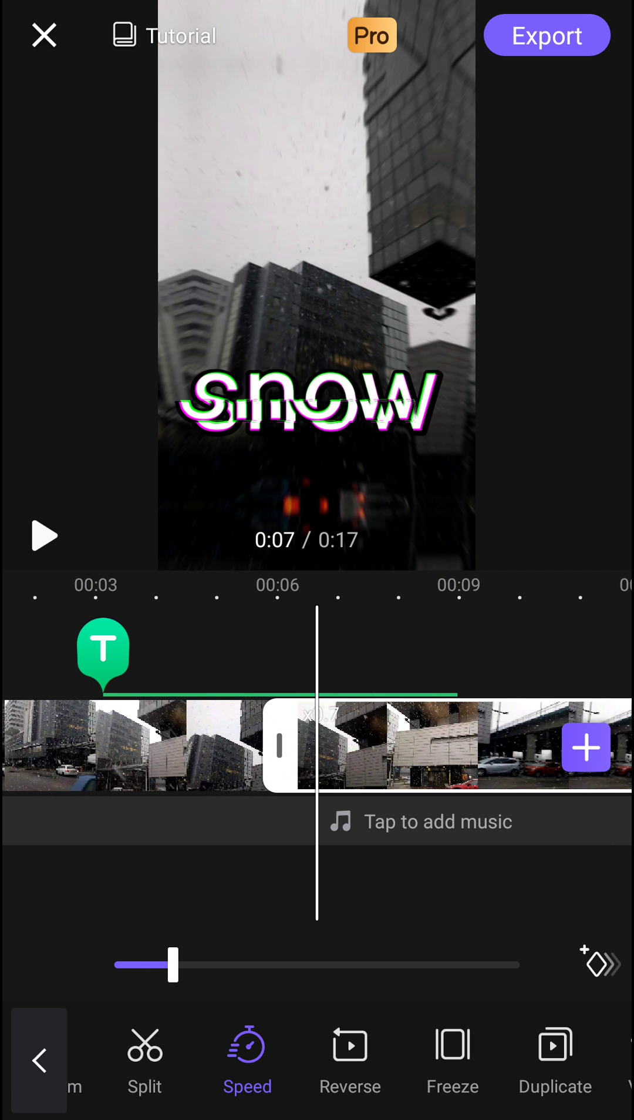
drag(481, 1061, 326, 1061)
Step: Add a freeze frame at the playhead as its own clip and play it back
click(288, 1058)
click(174, 603)
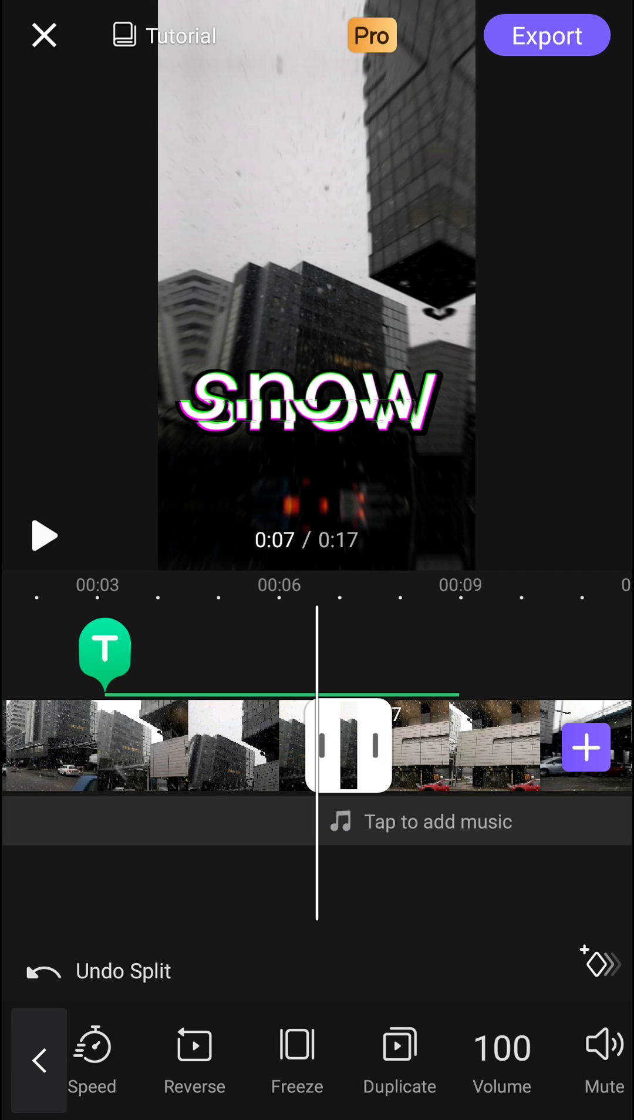
mouse_move(528, 893)
mouse_down()
mouse_move(405, 895)
mouse_move(298, 933)
mouse_move(218, 929)
mouse_move(564, 871)
mouse_up()
click(58, 520)
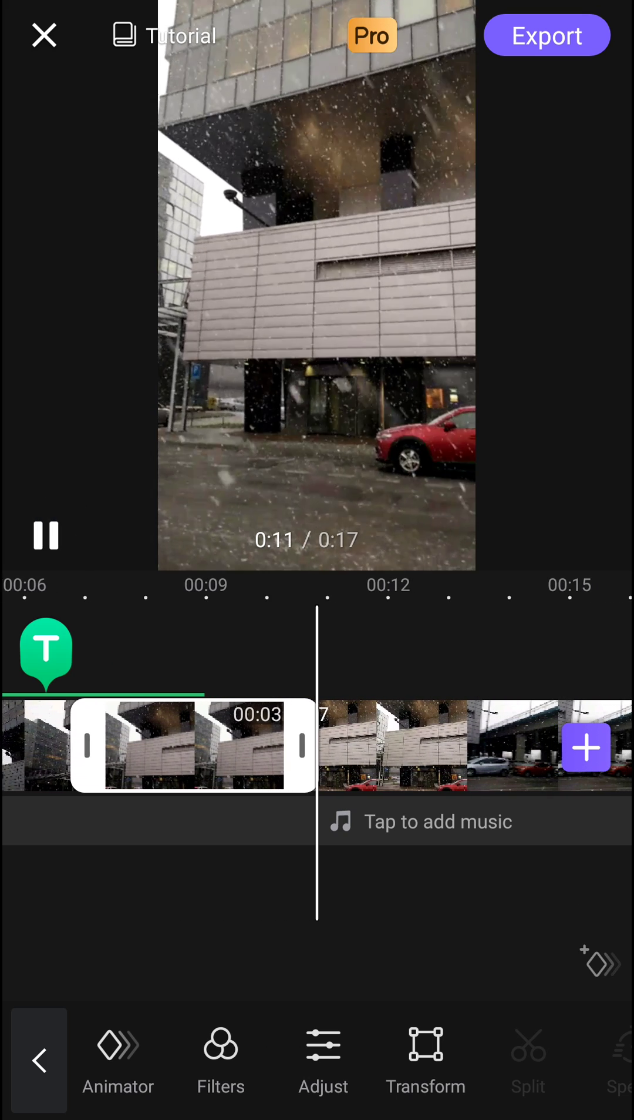
click(55, 540)
Step: Review the timeline from 0:10 to the end, then exit the clip editing tools
mouse_move(254, 878)
mouse_down()
mouse_move(459, 877)
mouse_move(454, 899)
mouse_move(402, 909)
mouse_move(147, 911)
mouse_up()
drag(470, 875, 167, 875)
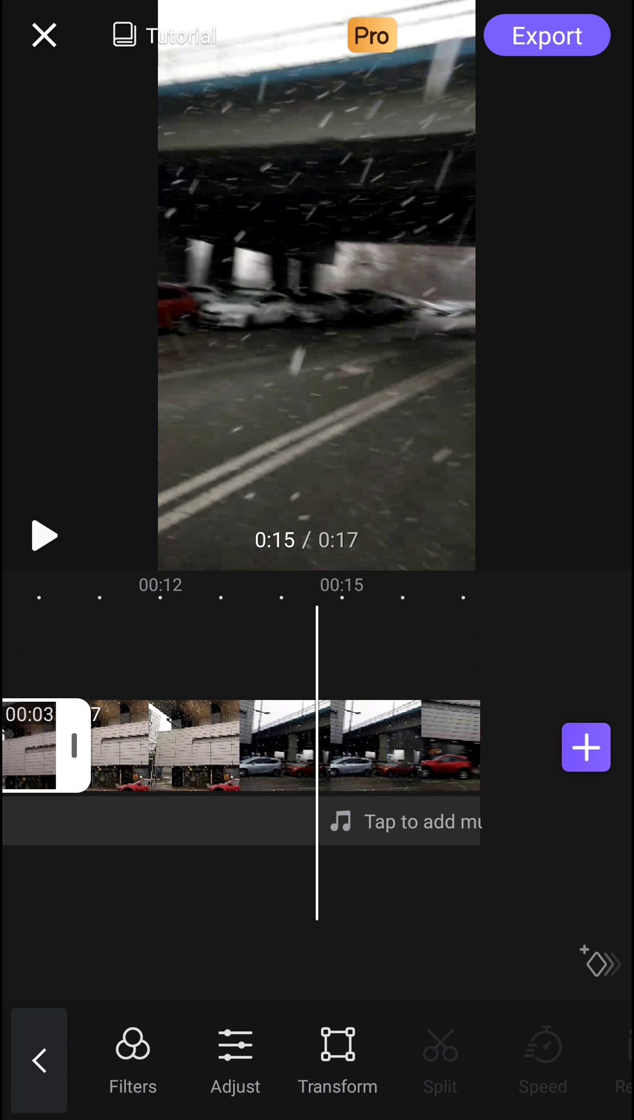
mouse_move(368, 944)
mouse_down()
mouse_move(482, 944)
mouse_move(505, 936)
mouse_up()
drag(446, 915, 270, 915)
drag(393, 874, 513, 875)
click(39, 1052)
drag(554, 855, 412, 929)
drag(529, 869, 425, 869)
drag(588, 903, 537, 878)
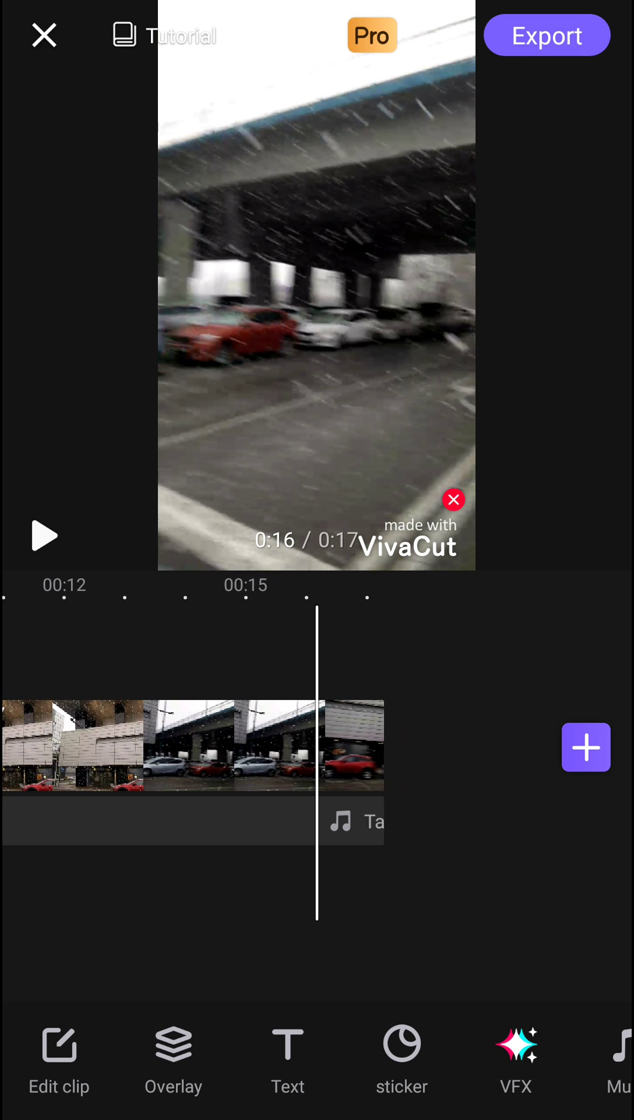
Step: Export the video at 720p and dismiss the rating prompt
click(547, 35)
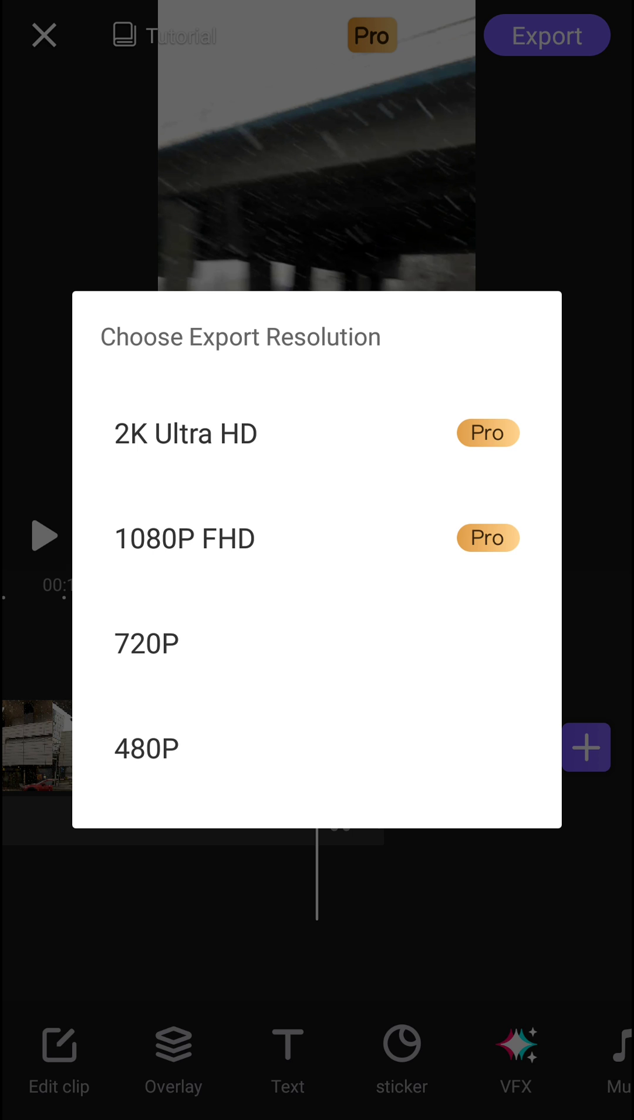
click(147, 643)
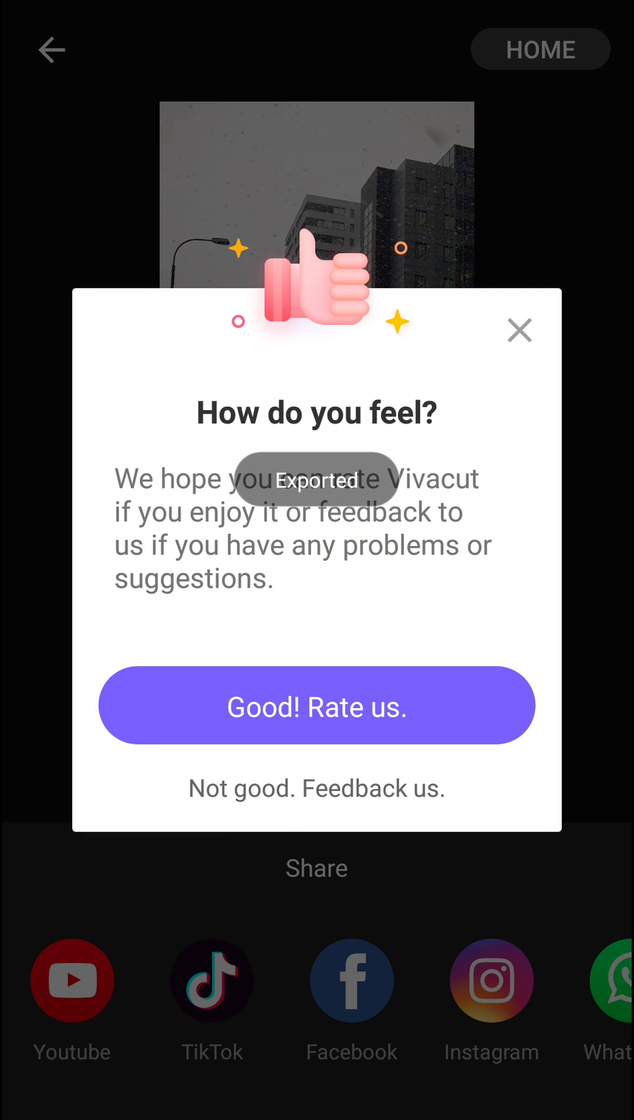
click(526, 320)
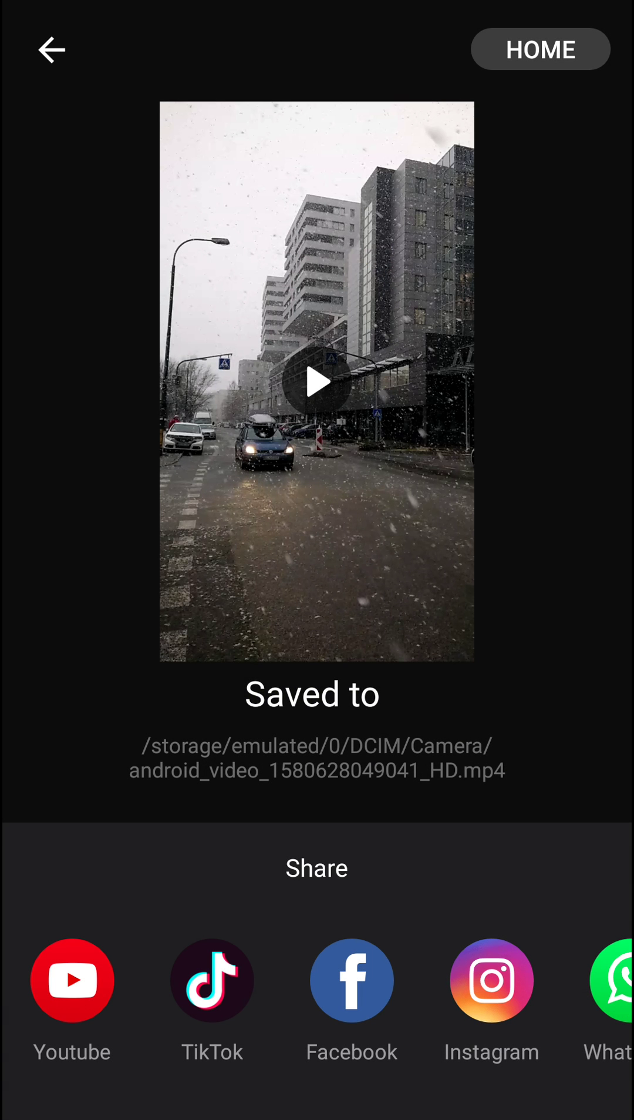
Step: Return to the home screen and page back through the app drawer
key(Home)
drag(278, 522, 529, 528)
drag(235, 731, 431, 731)
Step: Page to the first app page and launch Gallery to view today's videos
drag(239, 380, 529, 382)
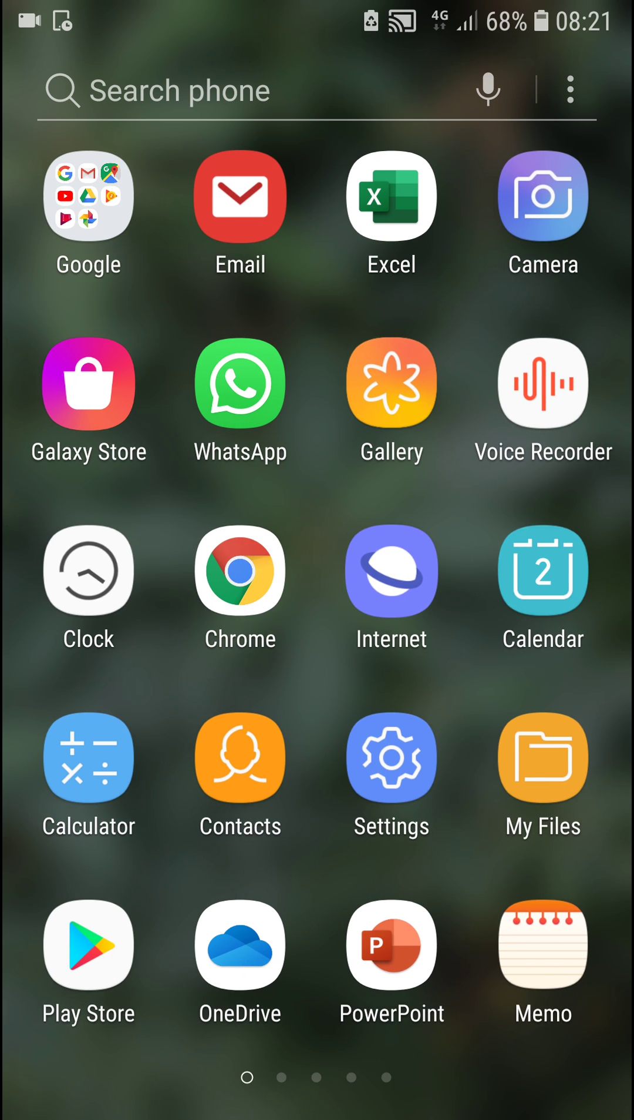
click(387, 376)
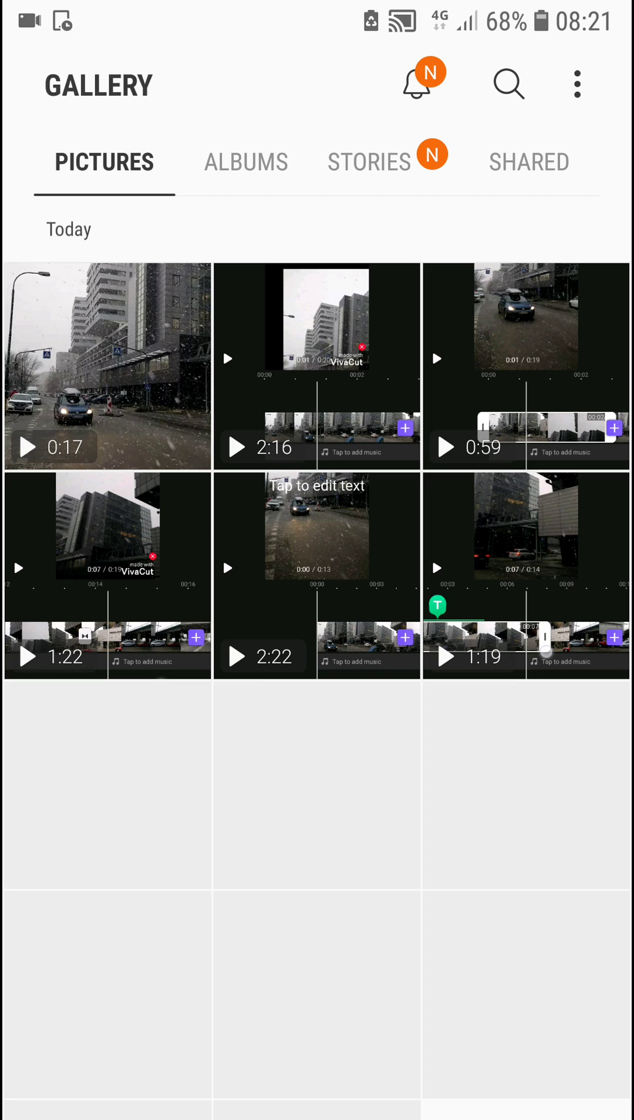